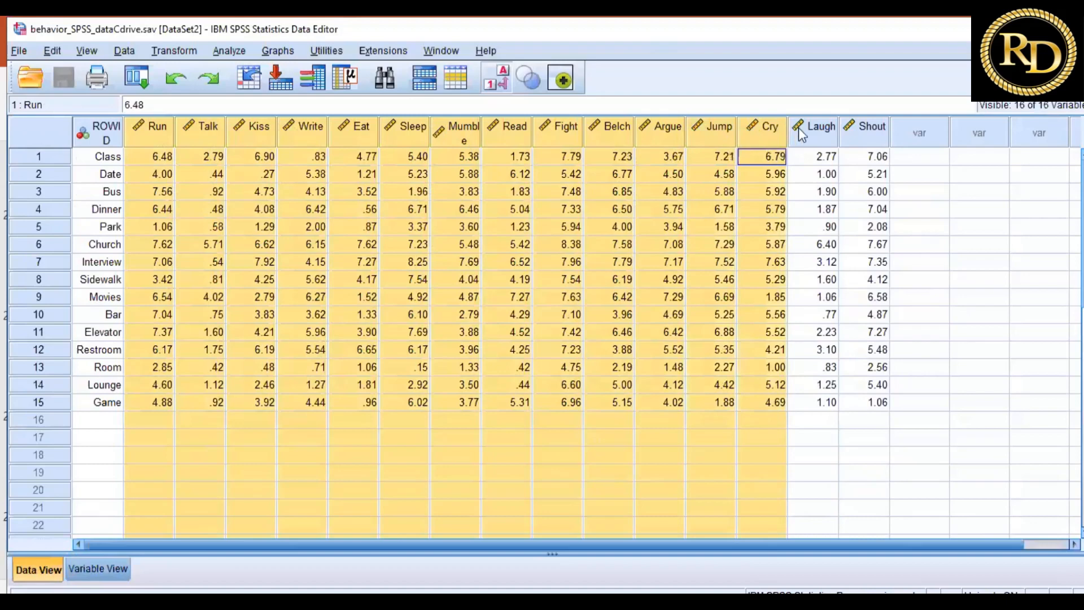
Open the Factor Analysis procedure for the behavior dataset.
left_click_drag(798, 127, 867, 130)
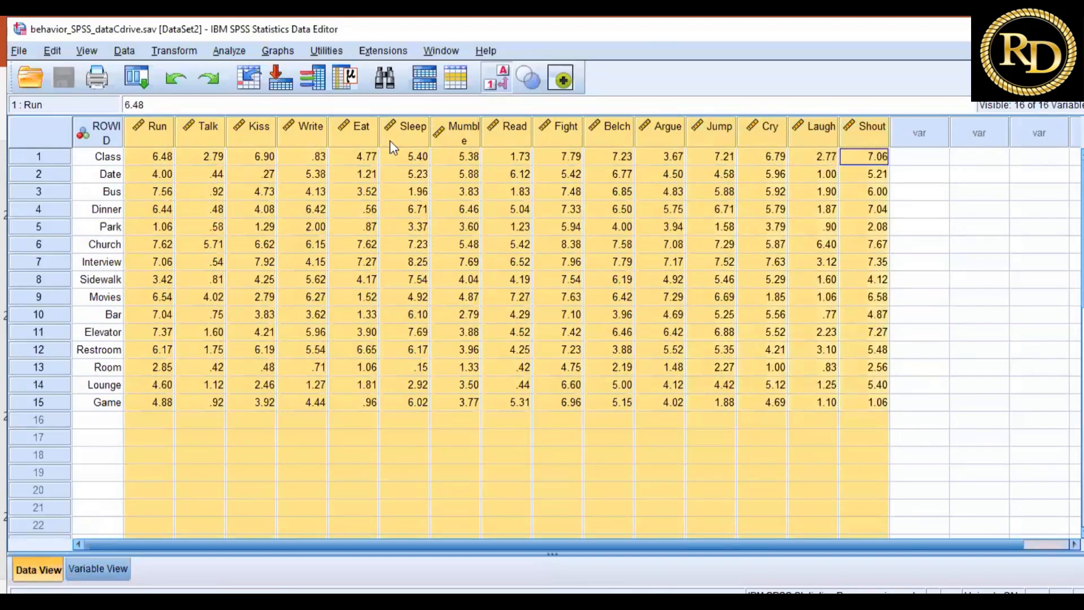
left_click(120, 278)
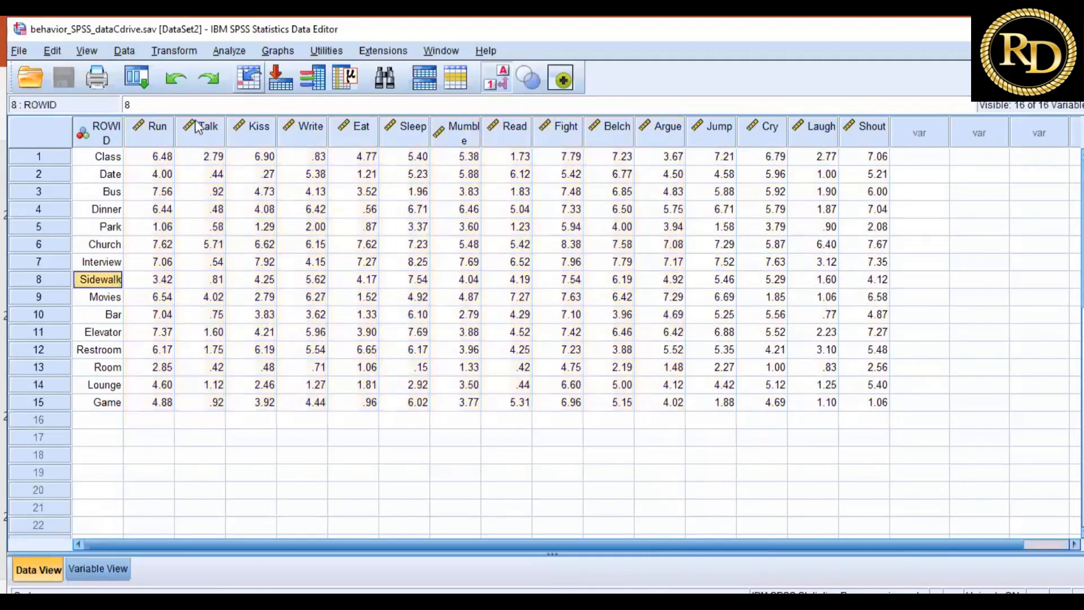
left_click(229, 51)
mouse_move(325, 257)
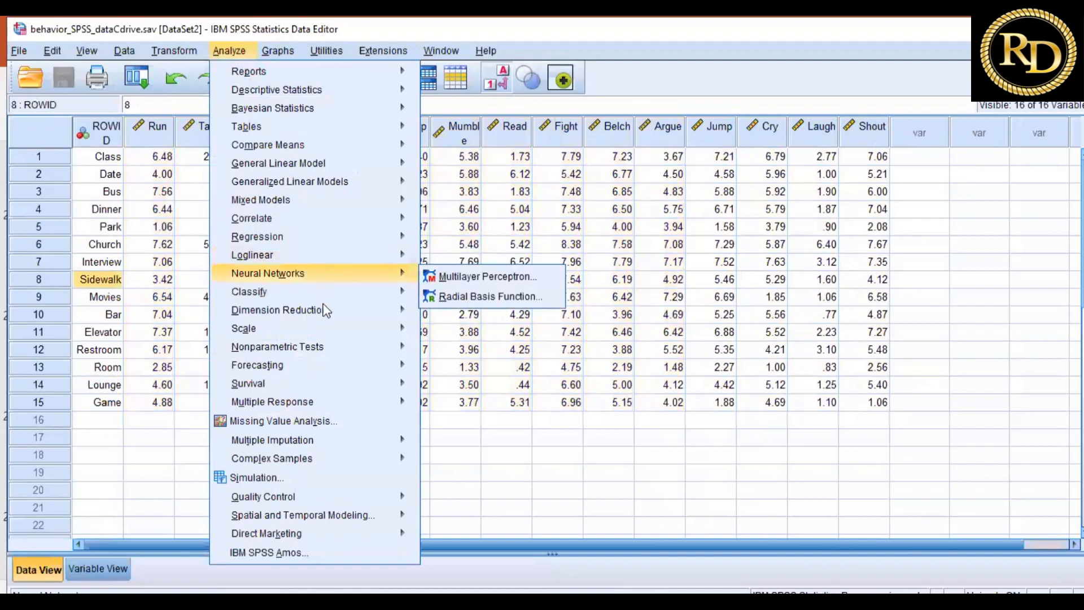
mouse_move(325, 313)
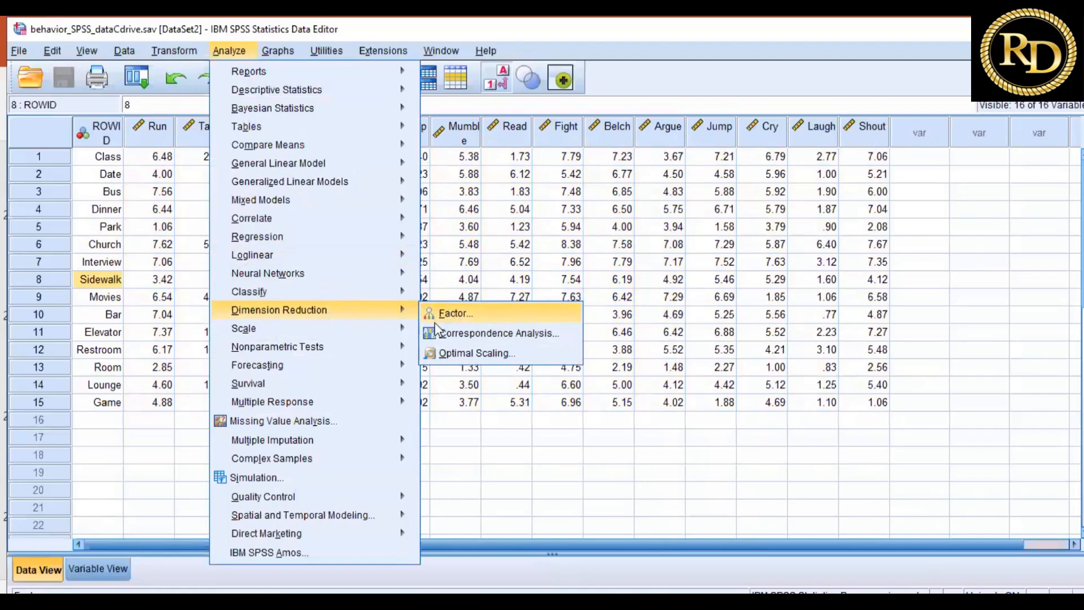
mouse_move(409, 335)
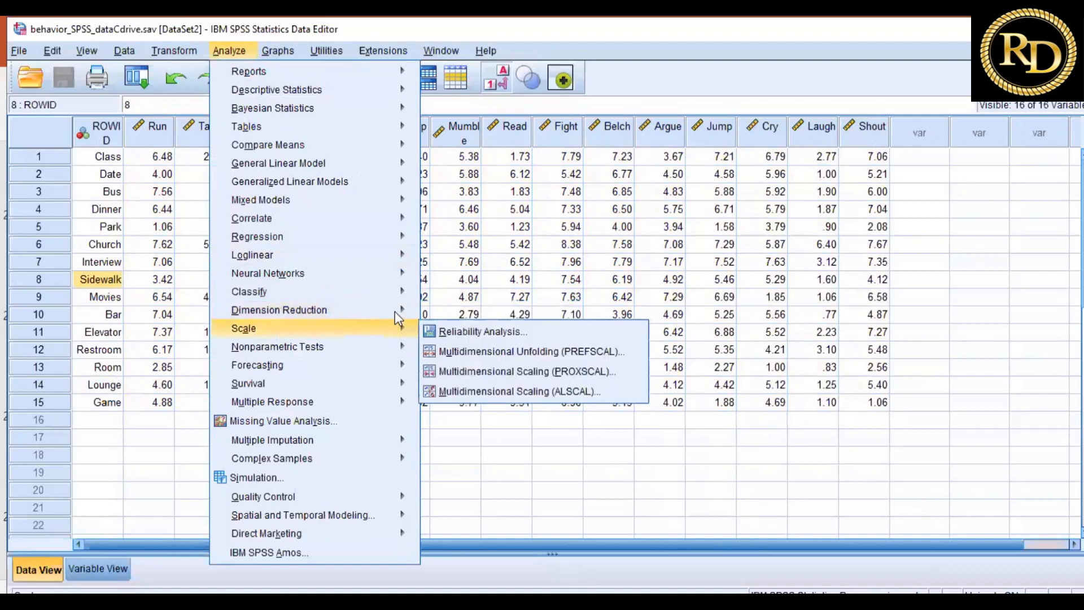
mouse_move(395, 309)
left_click(463, 314)
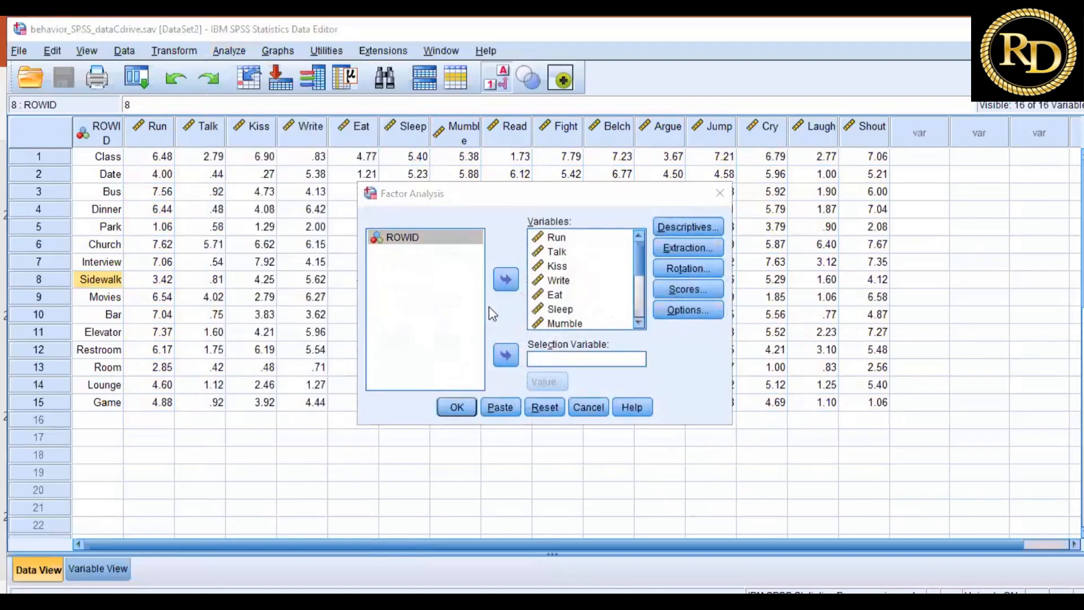
Remove all variables from the factor analysis and reset its settings to the defaults.
left_click(552, 296)
key("ctrl+a")
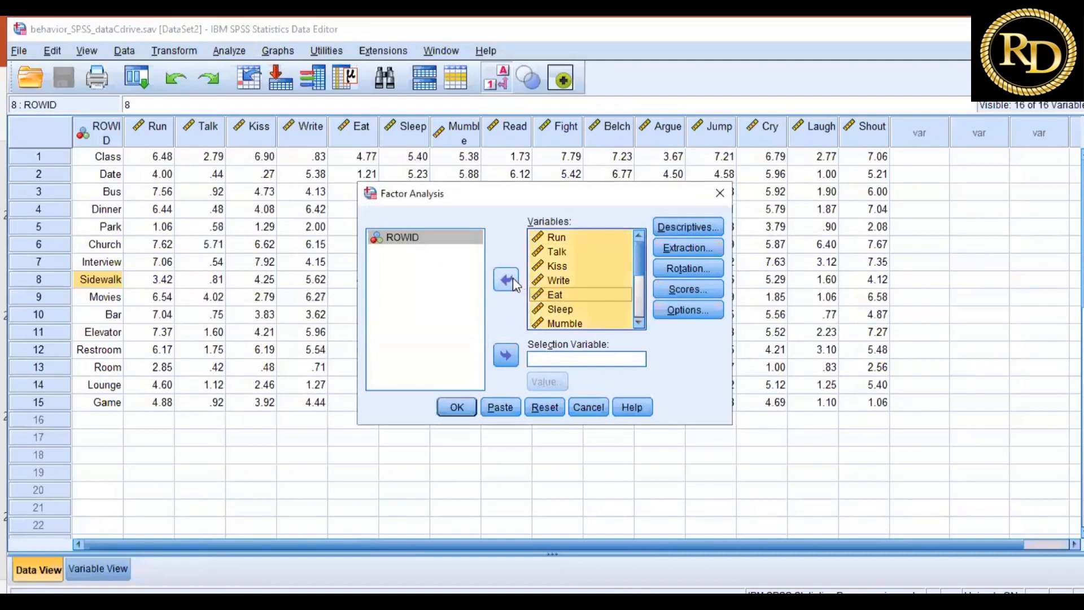
left_click(506, 279)
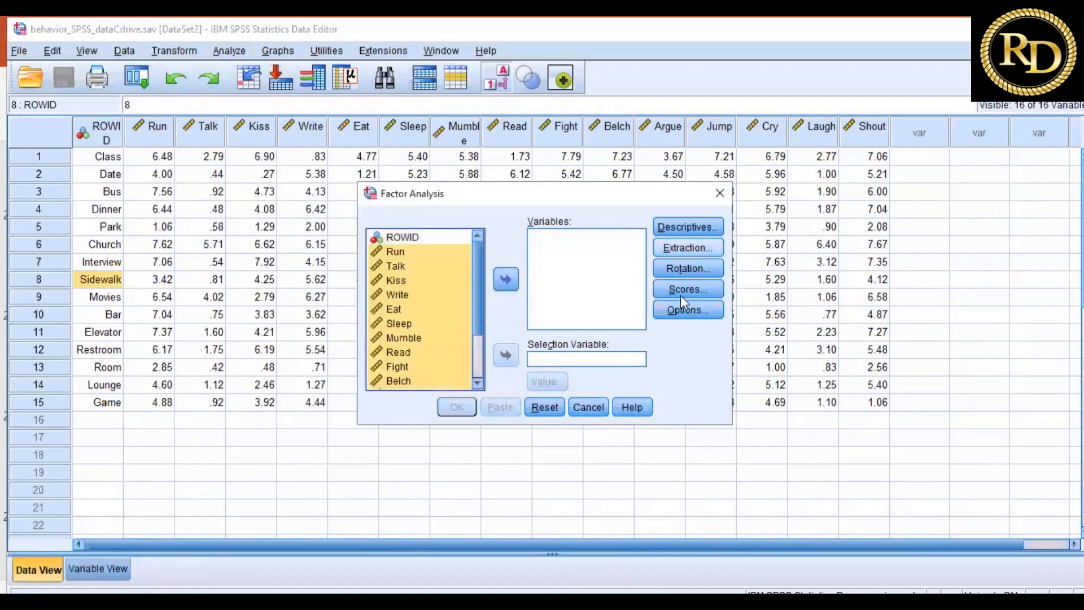
left_click(550, 408)
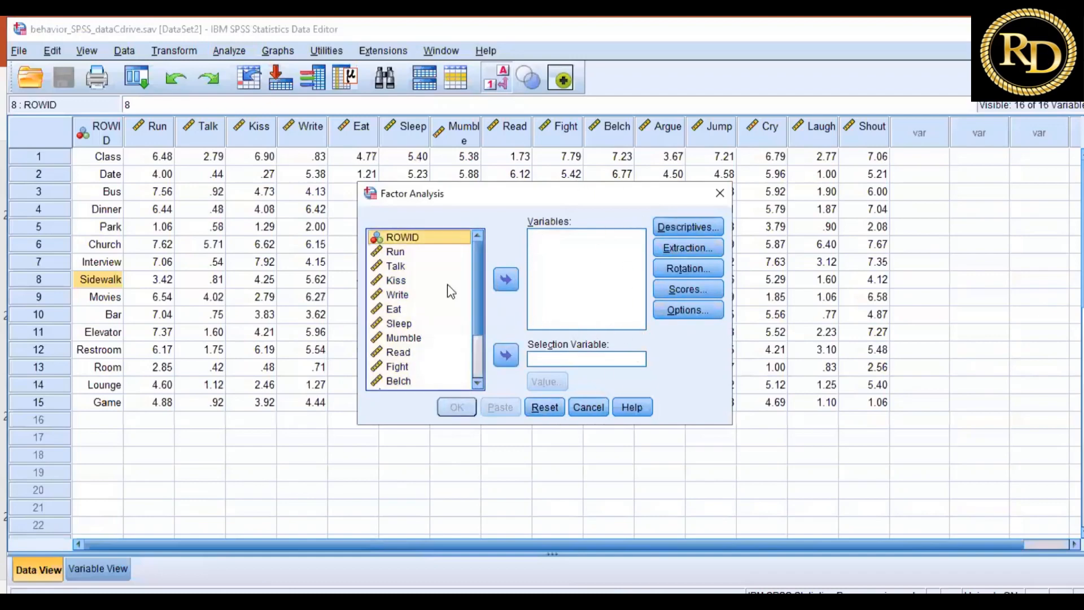
Add all variables from Run through Shout to the factor analysis, leaving out ROWID.
left_click(399, 254)
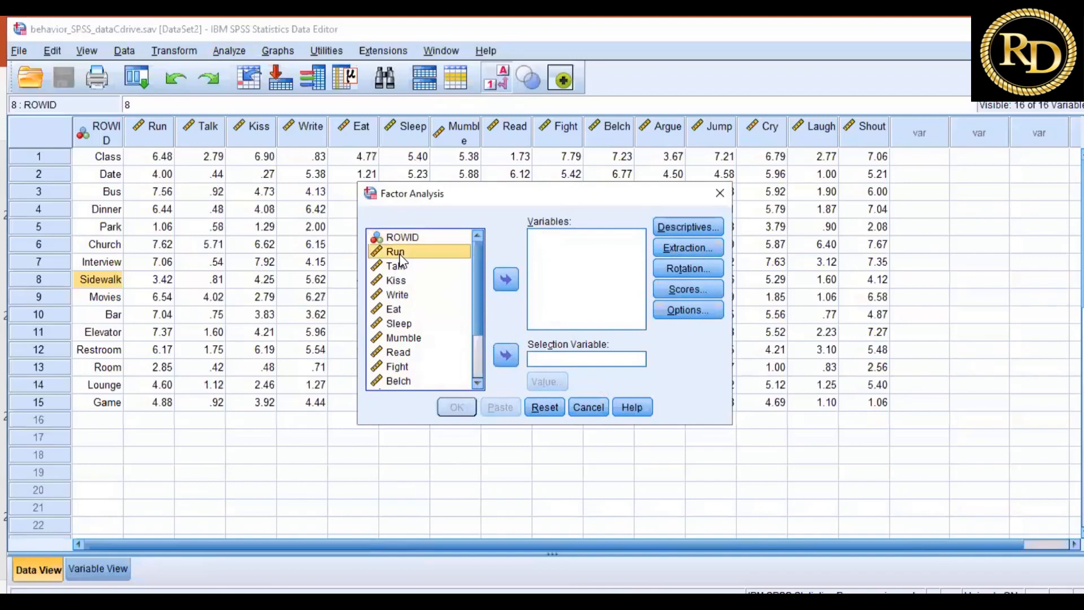
key("shift+Down")
key("shift+Down")
key("shift+Down")
key("shift+Down")
key("shift+Down")
key("shift+Down")
key("shift+Down")
key("shift+Down")
key("shift+Down")
key("shift+Down")
key("shift+Down")
key("shift+Down")
key("shift+Down")
key("shift+Down")
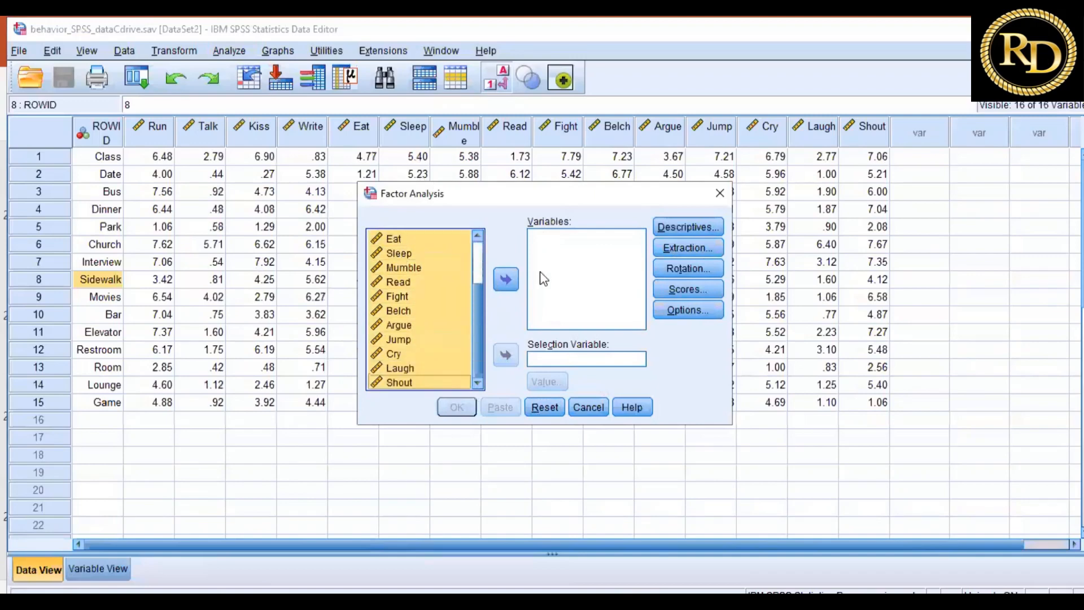
left_click(506, 279)
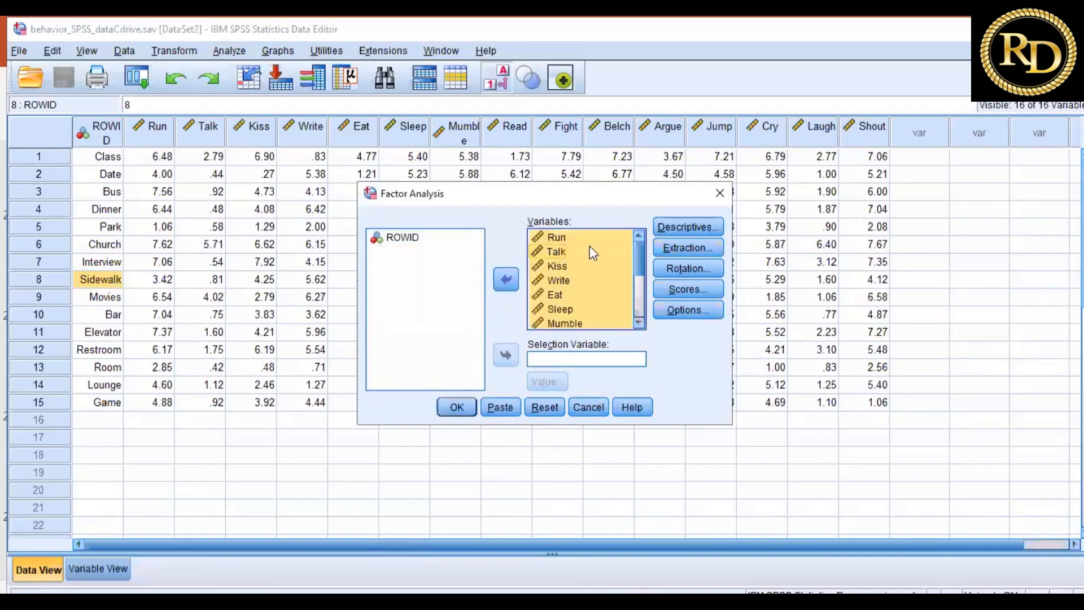
Review the Descriptives and Extraction options, trying a fixed number of factors before returning to eigenvalue-based extraction, and discard the changes.
left_click(709, 229)
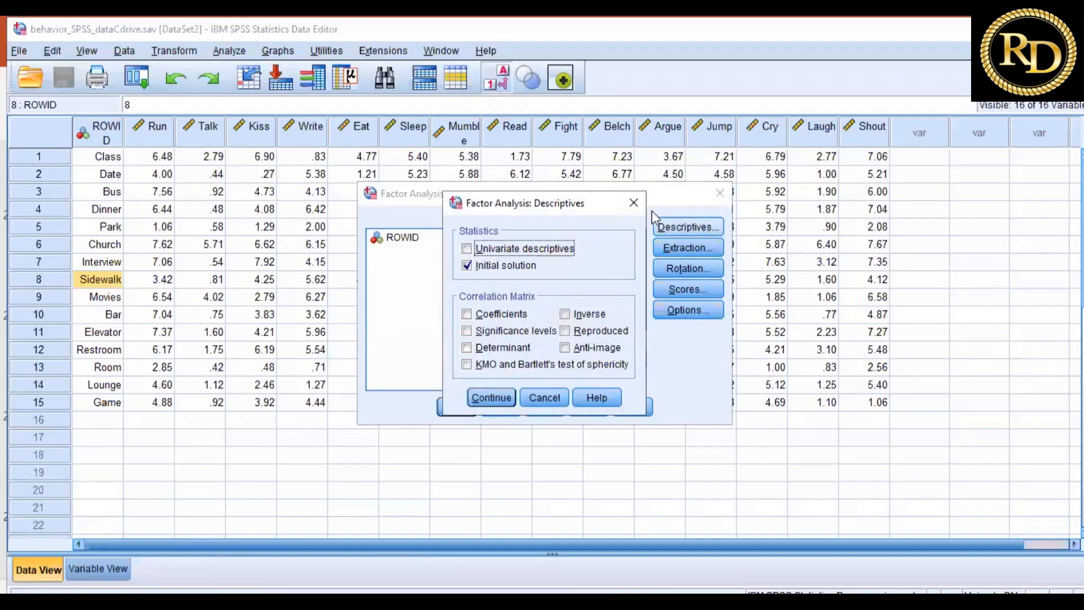
left_click(634, 205)
left_click(686, 248)
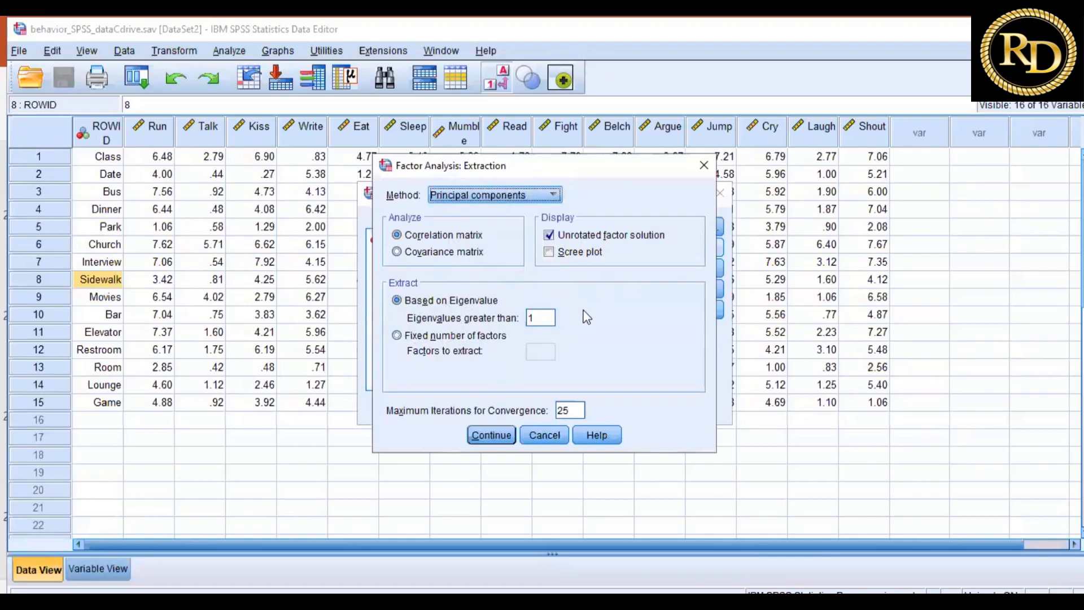
left_click(404, 337)
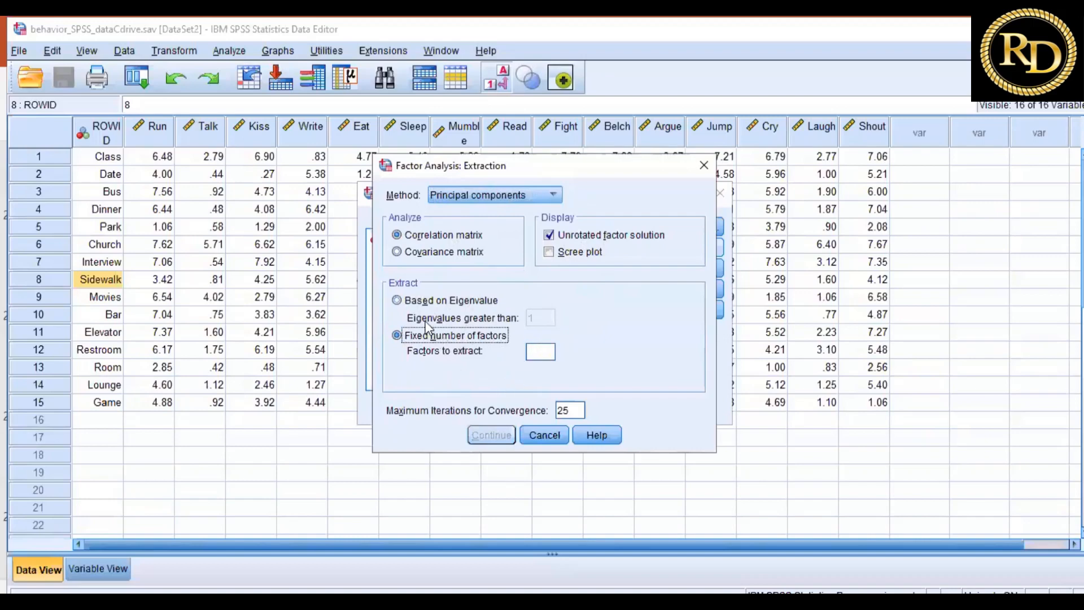
left_click(397, 300)
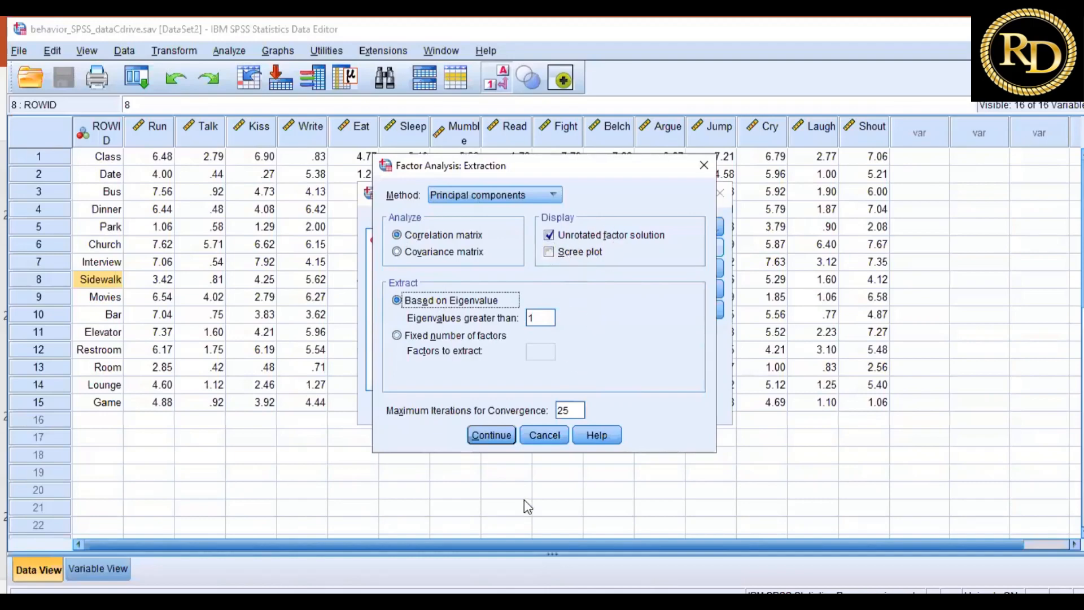
left_click(541, 428)
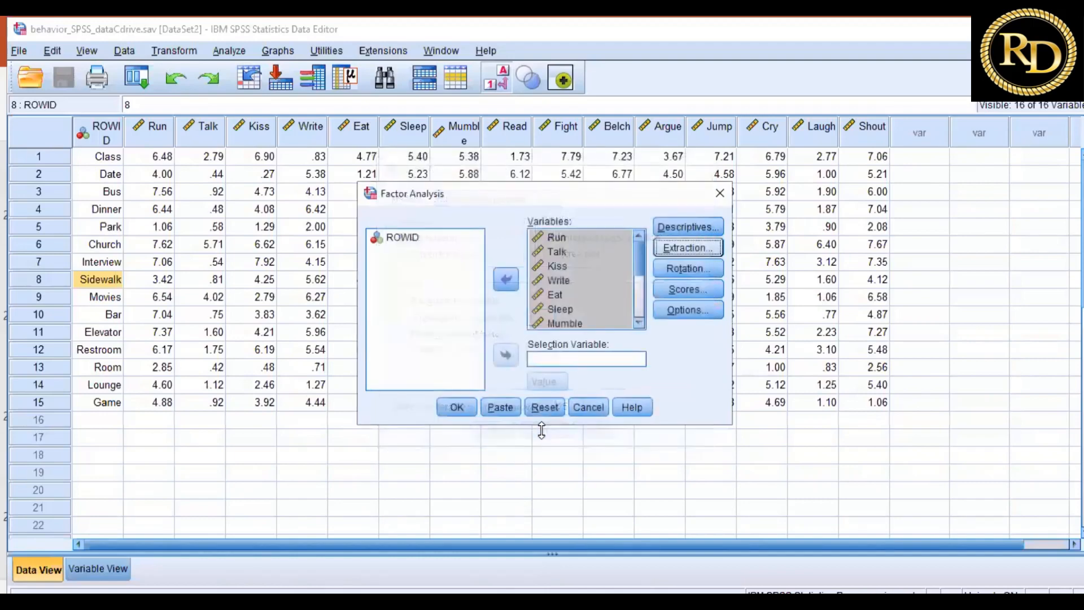
Review the factor analysis Rotation and Factor Scores options without keeping any changes.
left_click(685, 267)
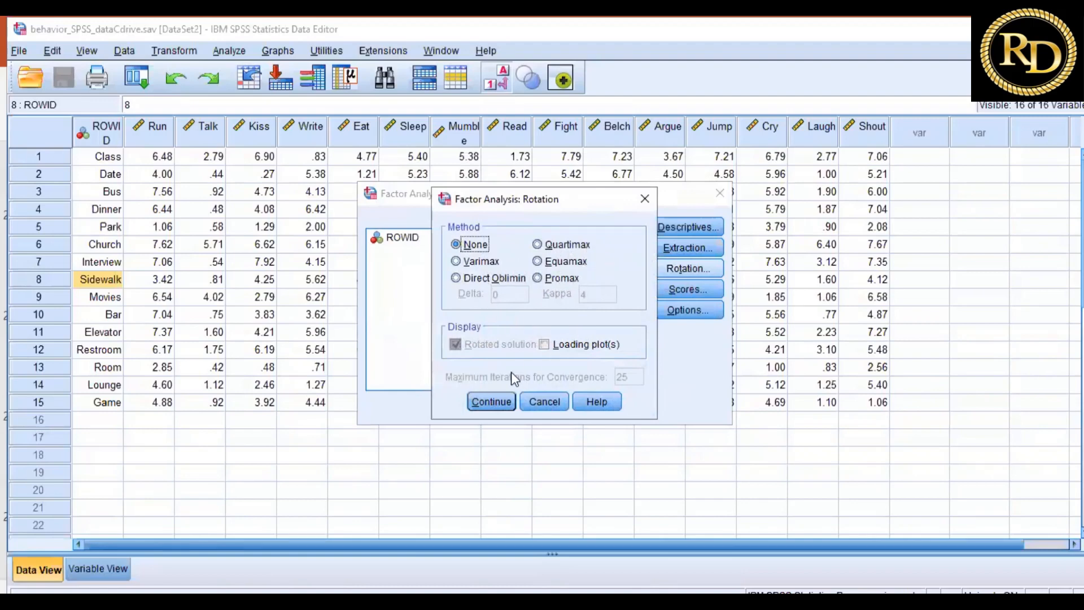
left_click(544, 345)
left_click(547, 394)
left_click(686, 288)
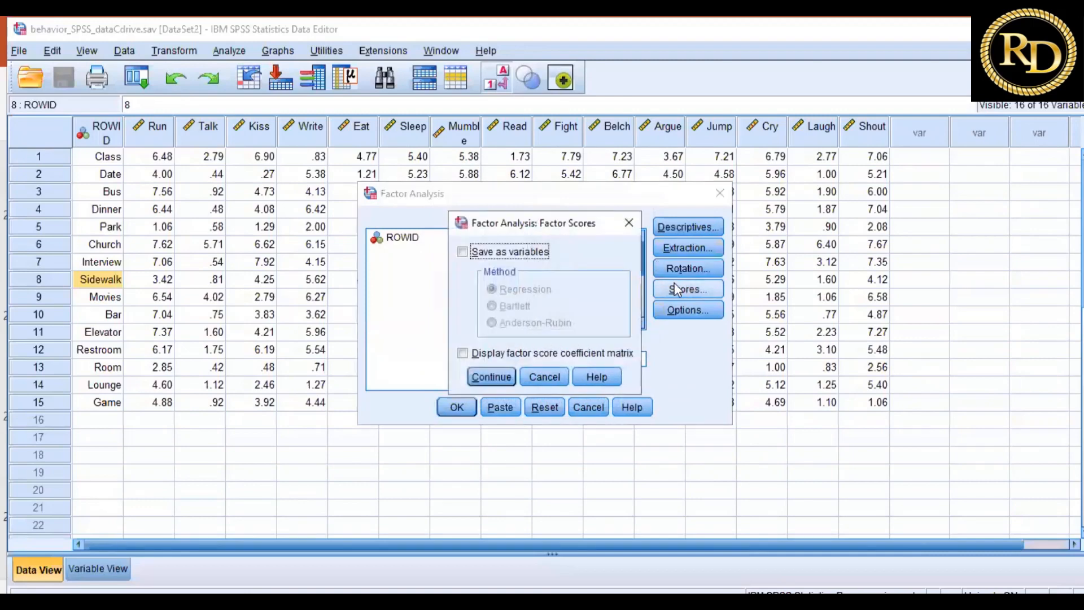
left_click(628, 222)
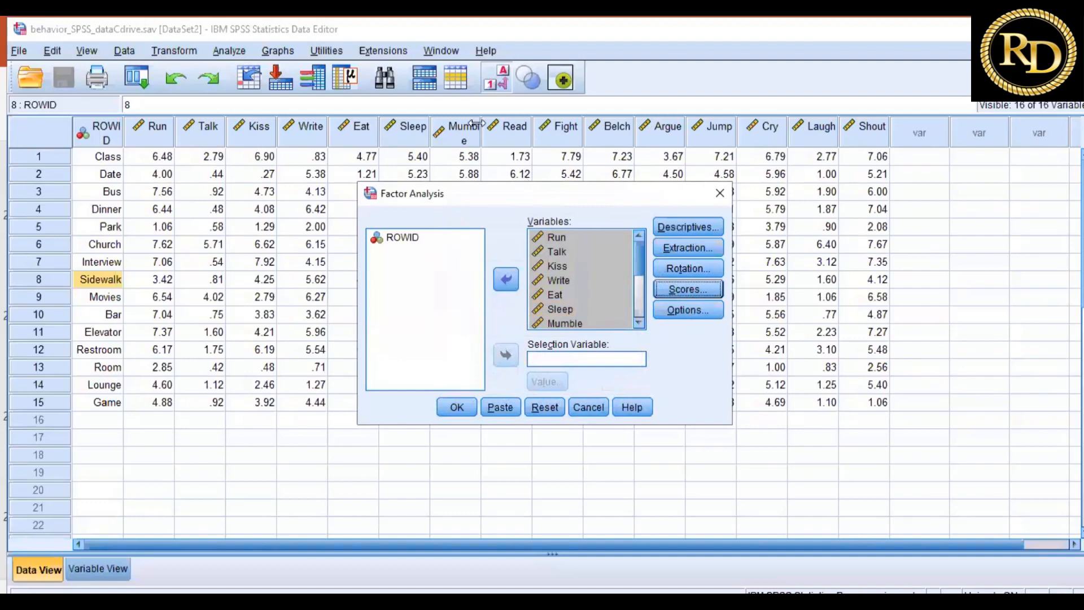
key("alt+Tab")
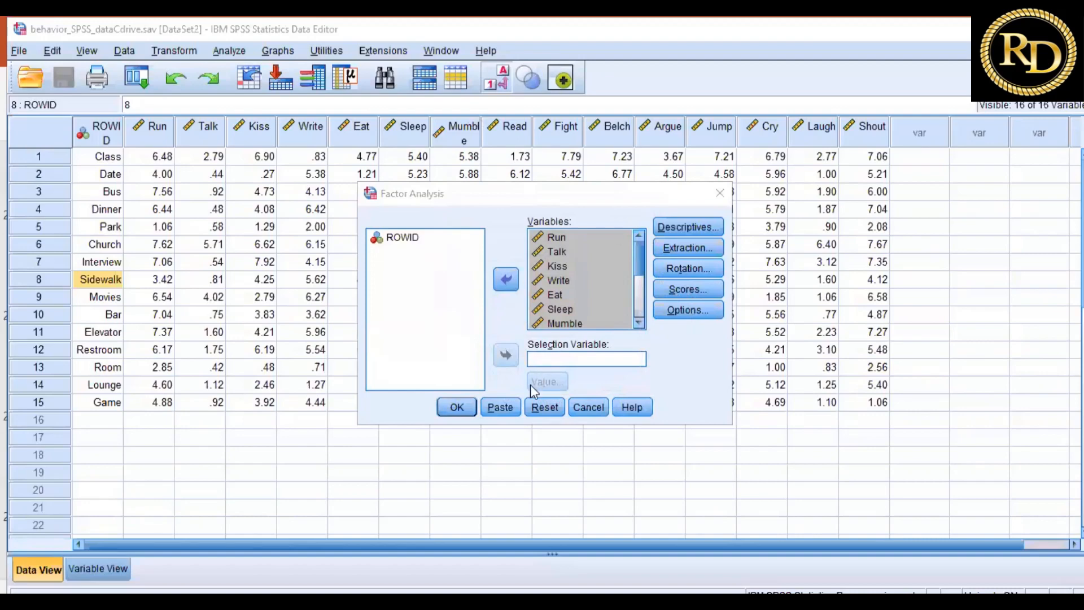
Run the factor analysis and examine the Communalities table in the output.
left_click(463, 411)
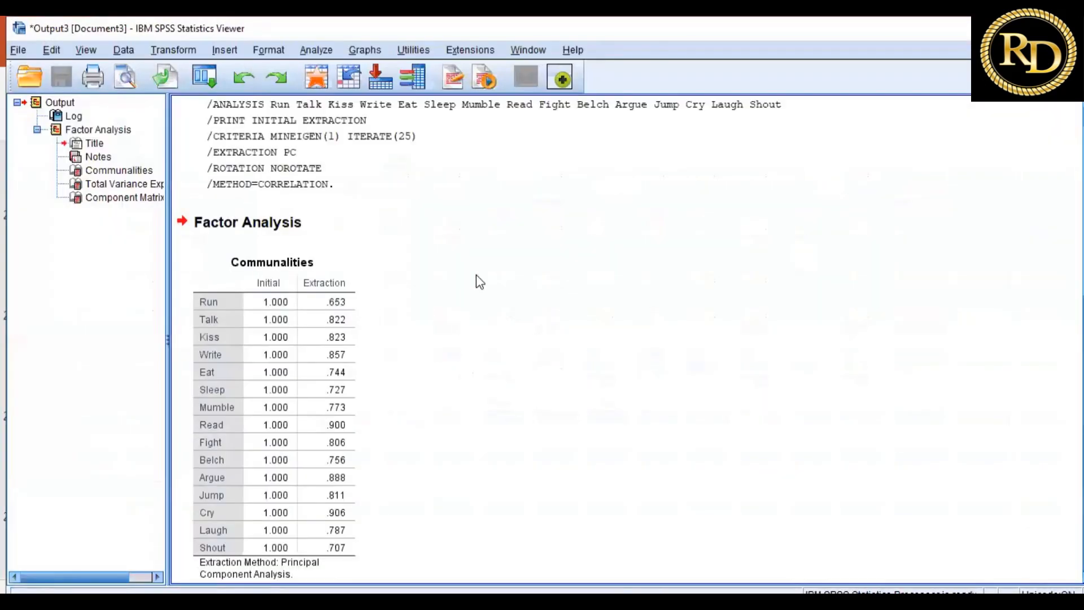
scroll(480, 281, "up", 2)
scroll(480, 280, "down", 3)
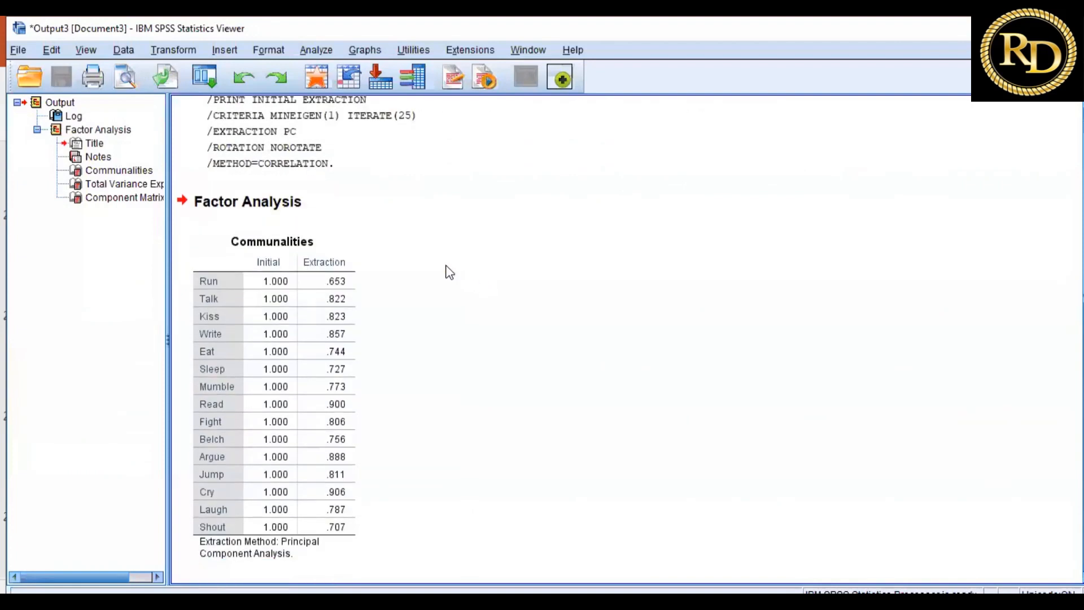
left_click(275, 263)
scroll(560, 378, "down", 3)
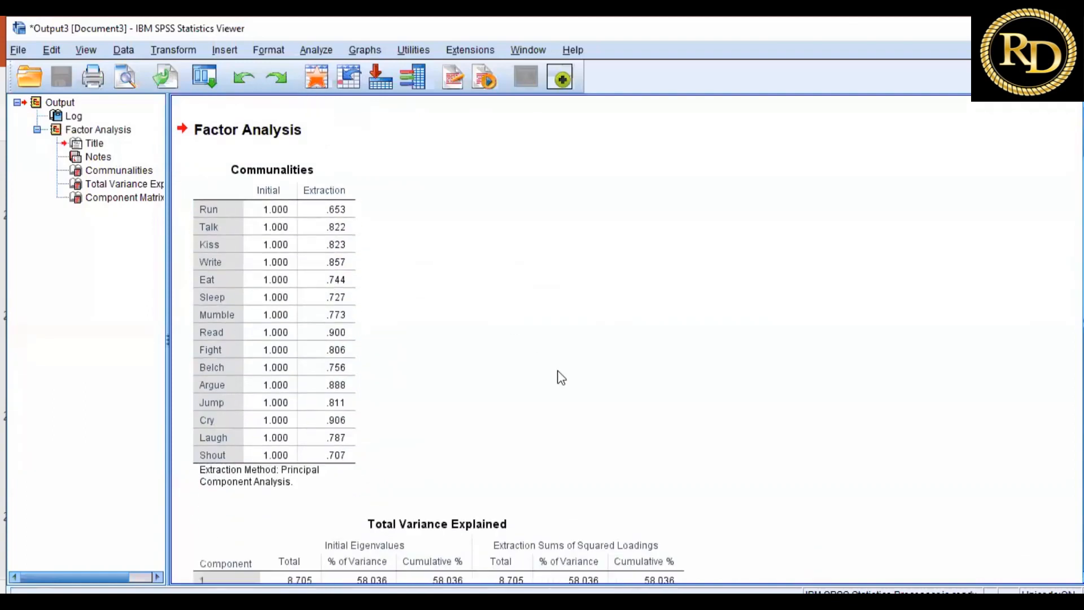
Examine the Total Variance Explained table for the eigenvalues and cumulative variance of the components.
scroll(560, 377, "down", 4)
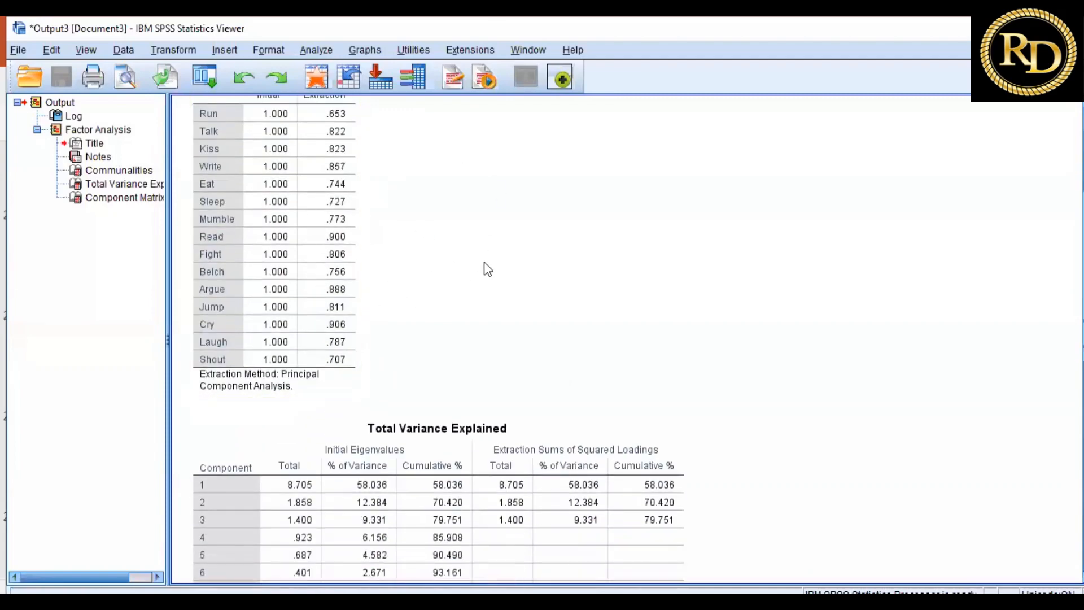
scroll(488, 268, "down", 5)
scroll(394, 308, "down", 3)
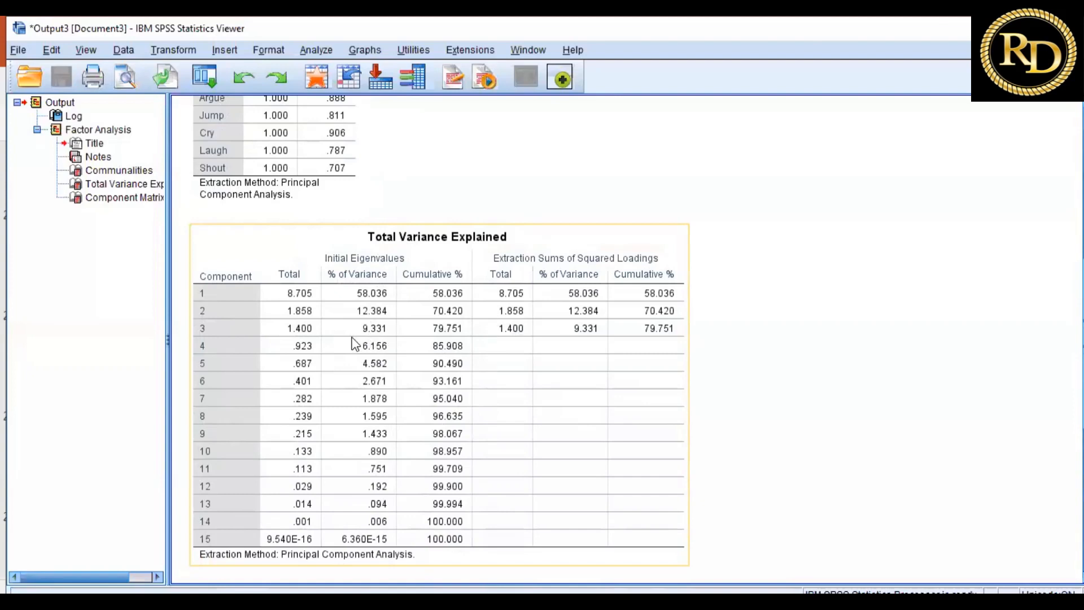
scroll(567, 425, "down", 3)
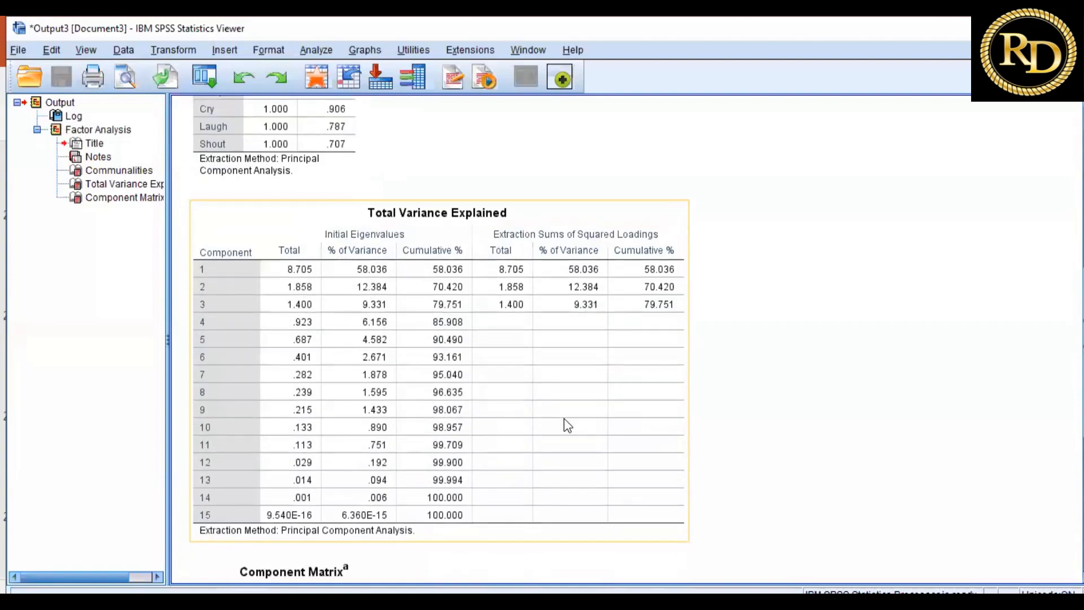
scroll(567, 425, "down", 4)
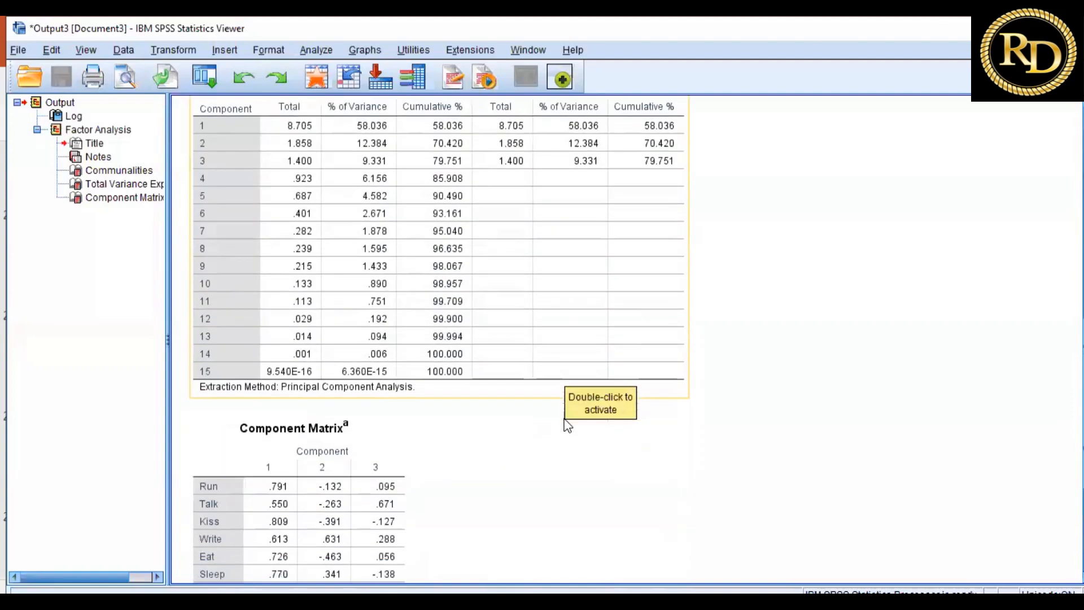
Examine the Component Matrix for the loadings of each behavior on the extracted components.
scroll(565, 421, "down", 10)
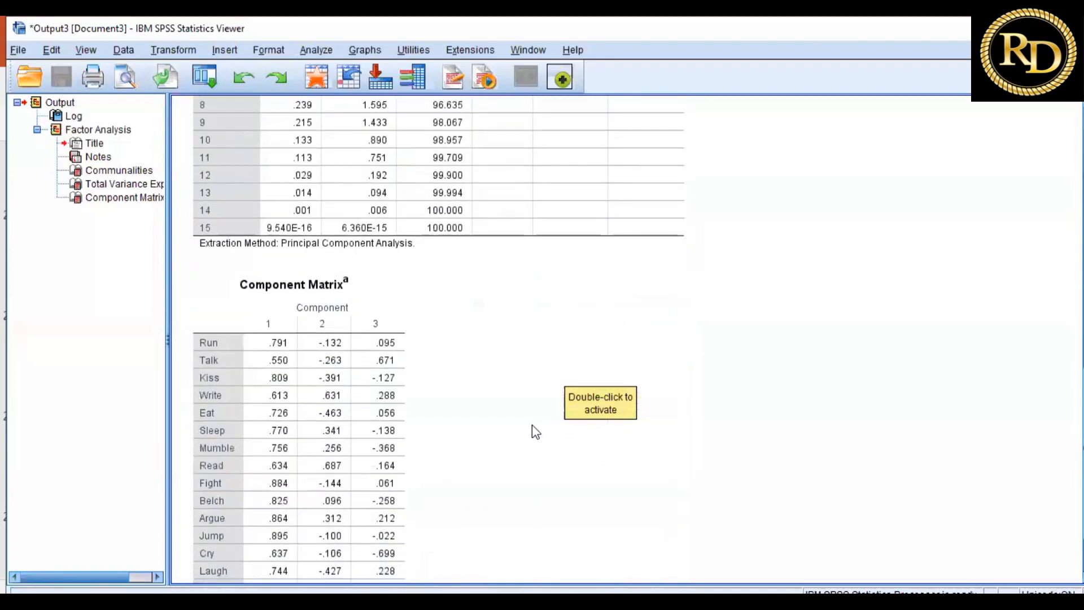
left_click(397, 363)
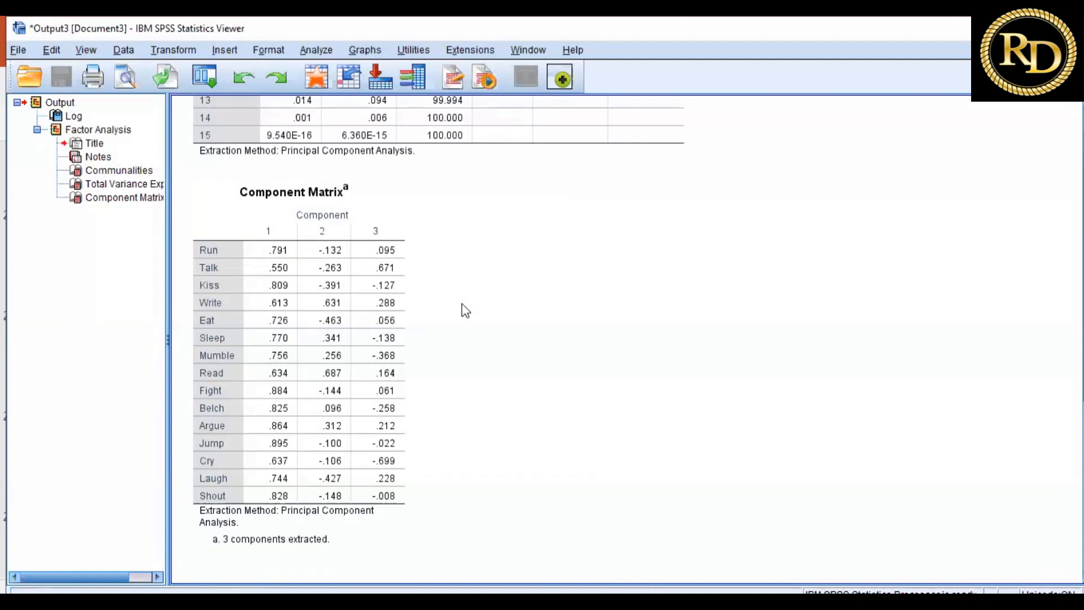
left_click(291, 340)
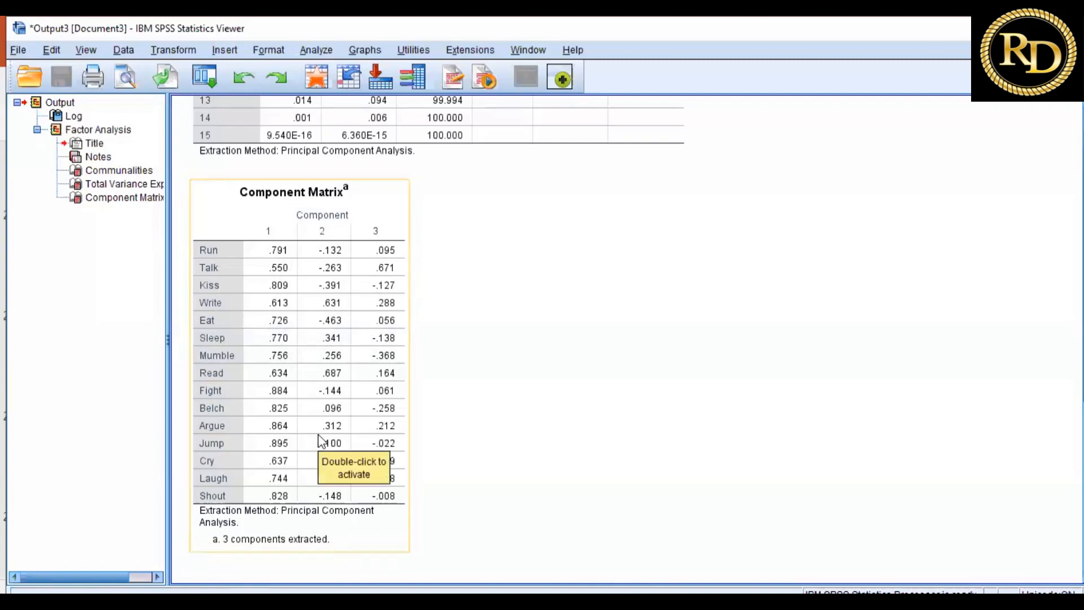
scroll(441, 346, "up", 3)
scroll(441, 346, "down", 3)
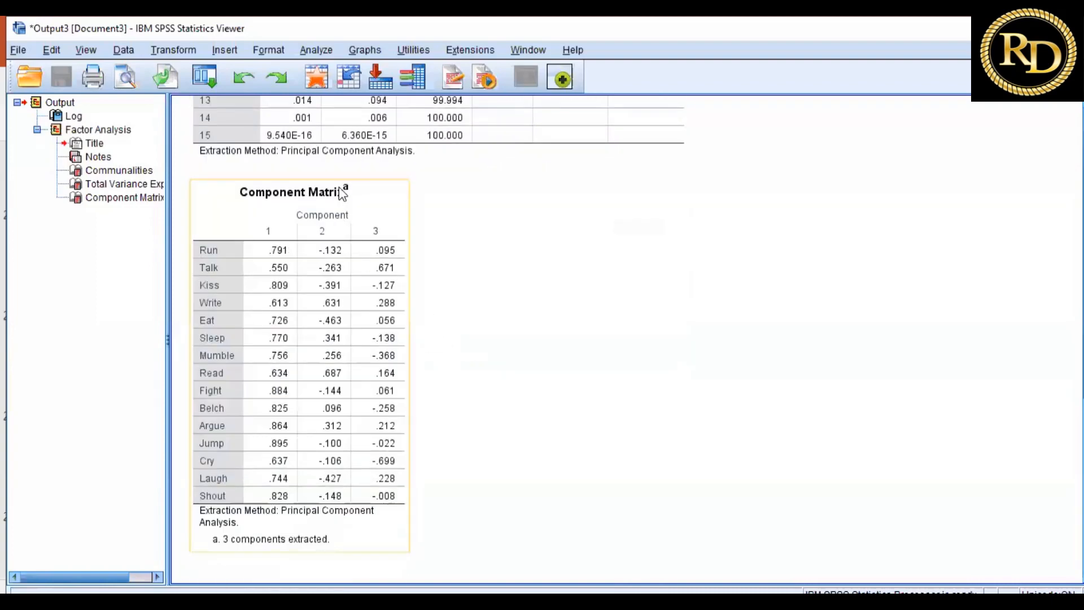
scroll(507, 262, "up", 12)
scroll(507, 262, "down", 12)
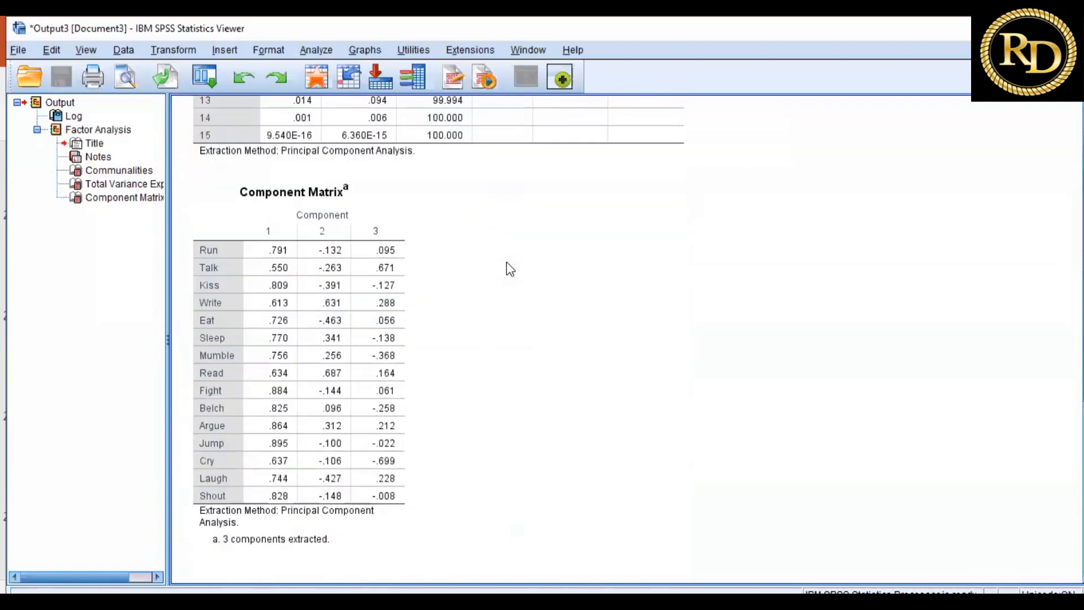
Reopen the factor analysis setup and enable Univariate descriptives, Determinant, and KMO and Bartlett's test of sphericity.
left_click(324, 51)
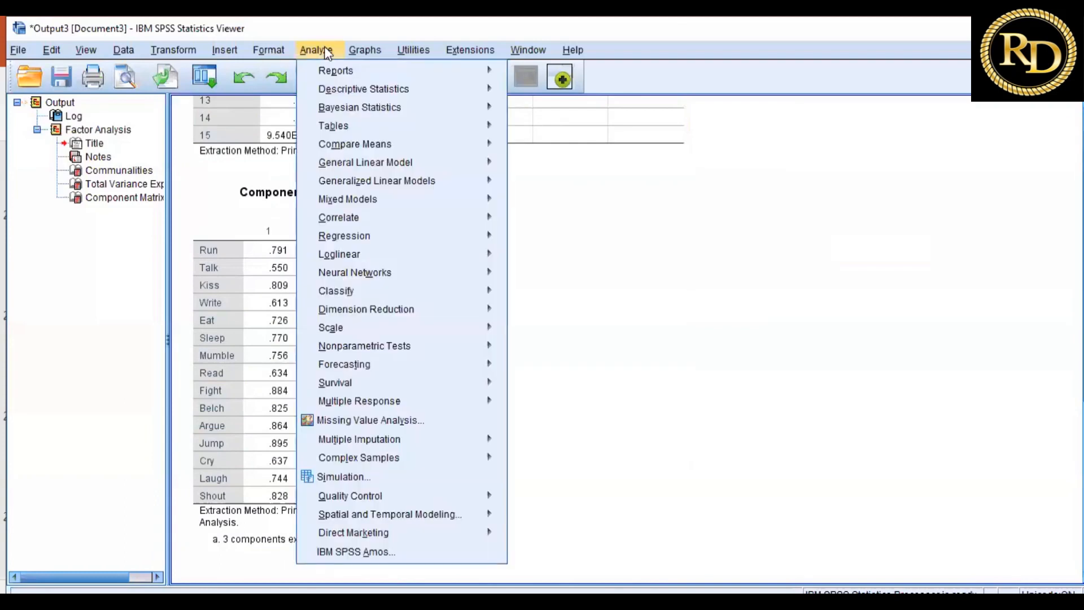
key("Right")
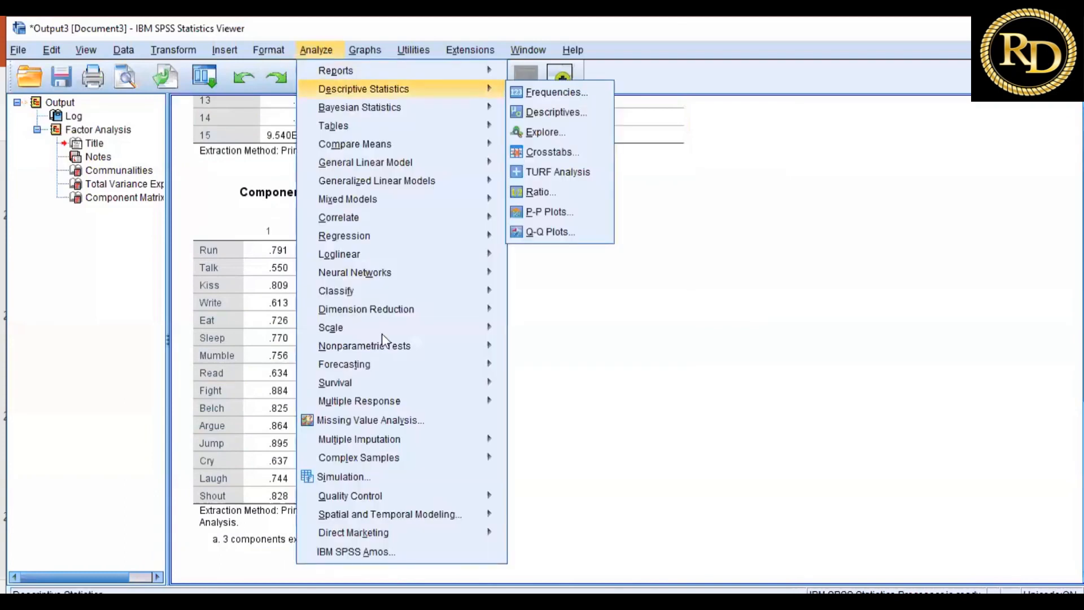
mouse_move(398, 310)
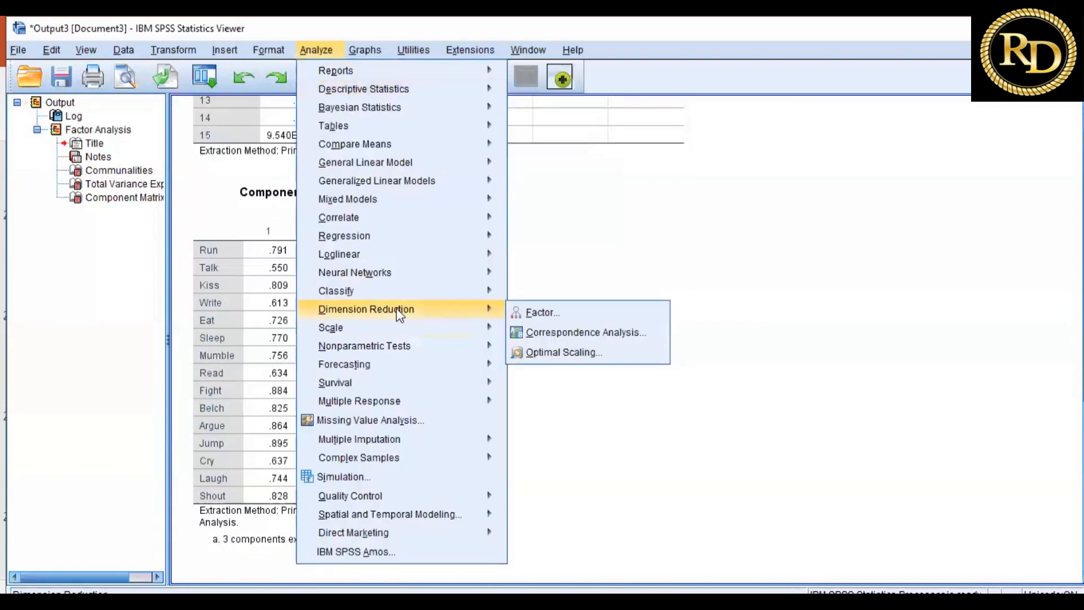
left_click(561, 311)
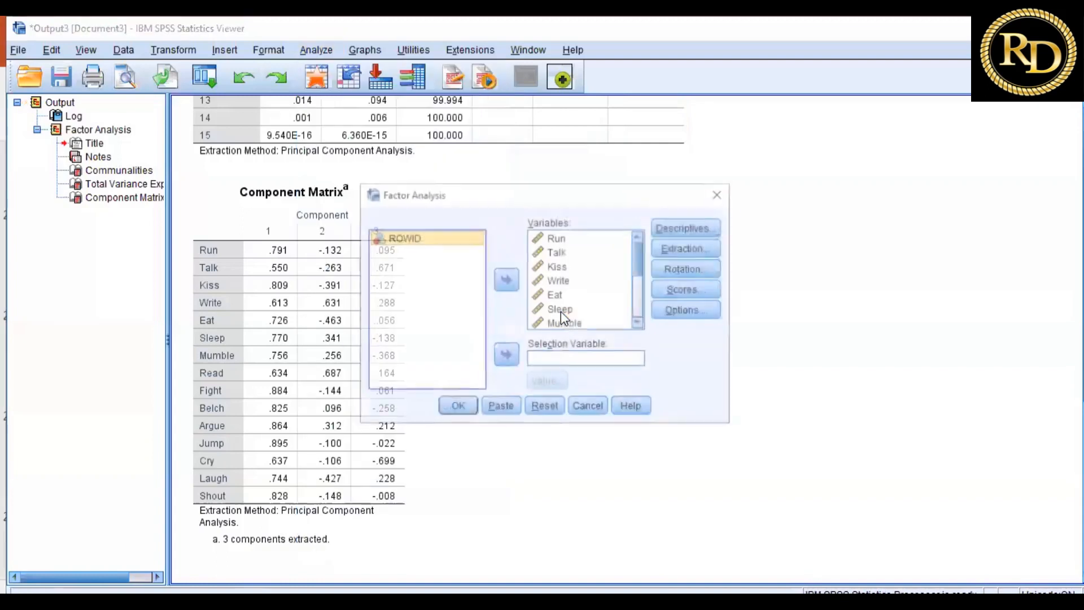
left_click(690, 224)
left_click(534, 249)
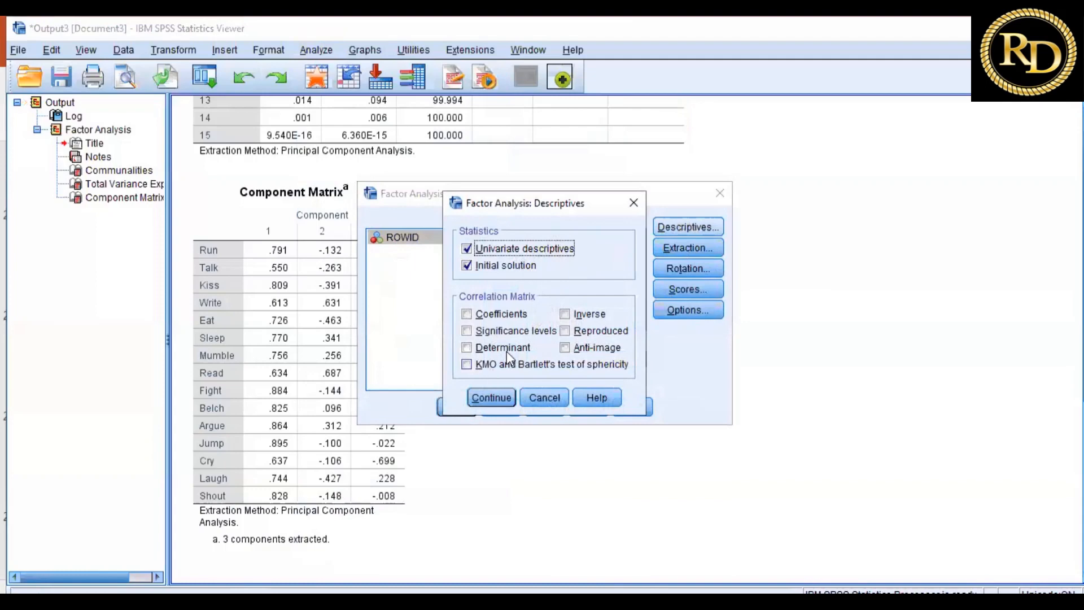
left_click(587, 366)
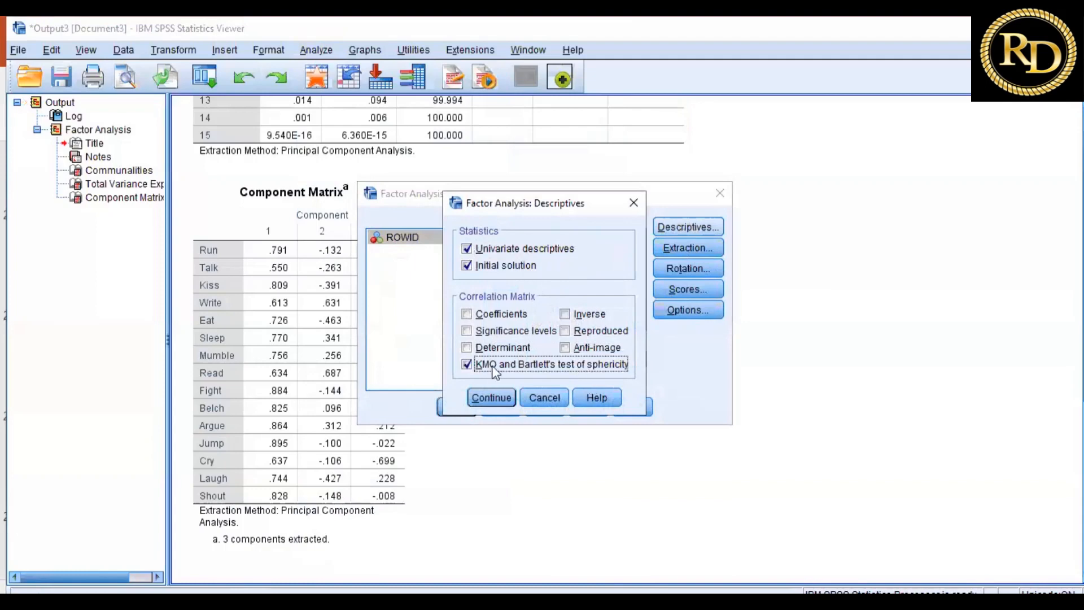
left_click(488, 349)
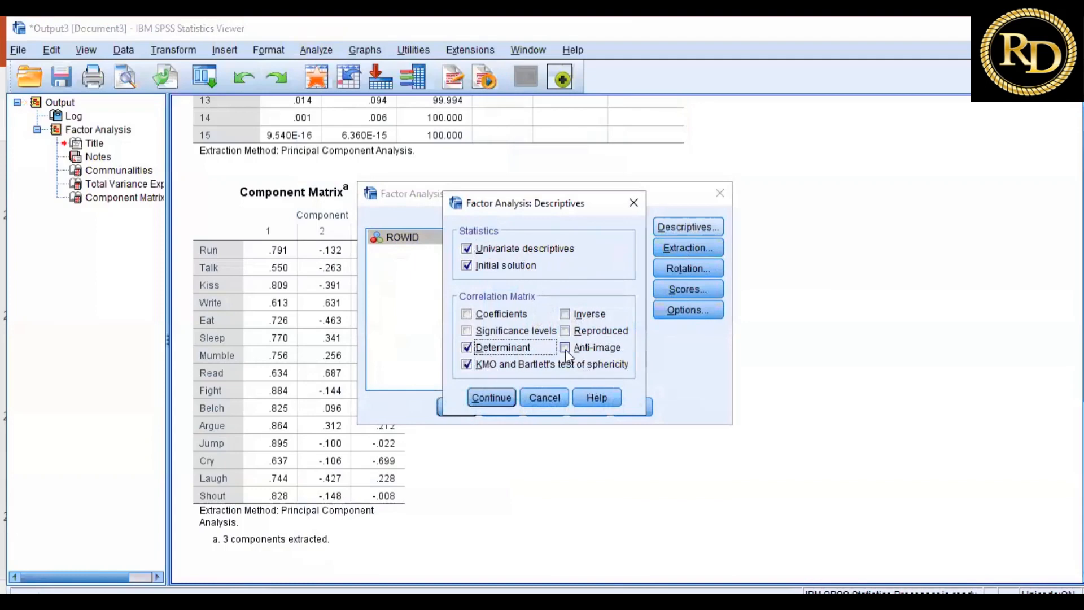
left_click(496, 397)
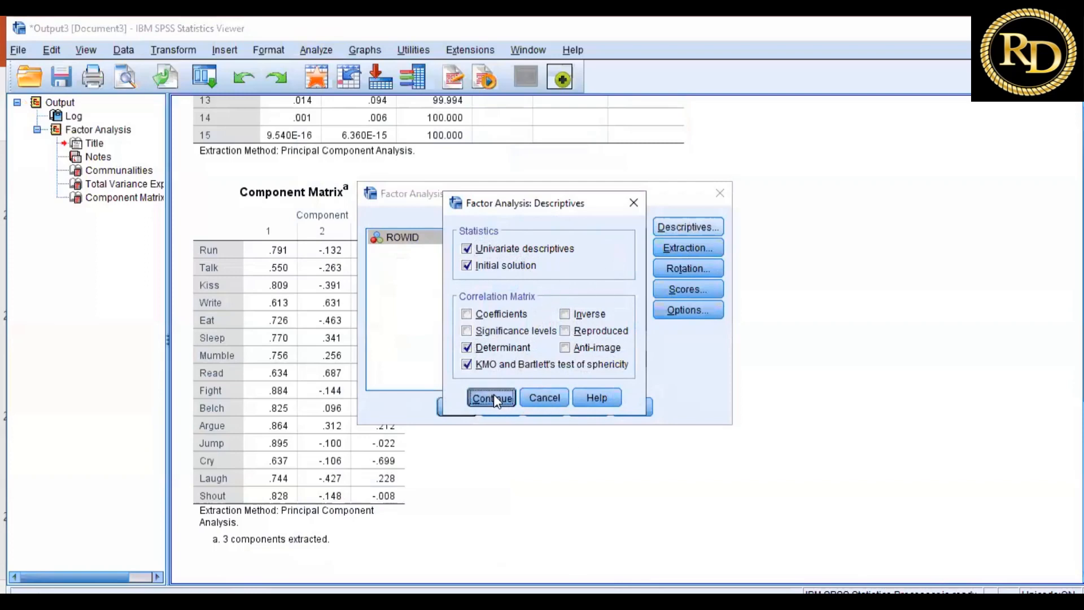
Add a scree plot to the extraction display of the principal components analysis.
left_click(685, 247)
left_click(548, 253)
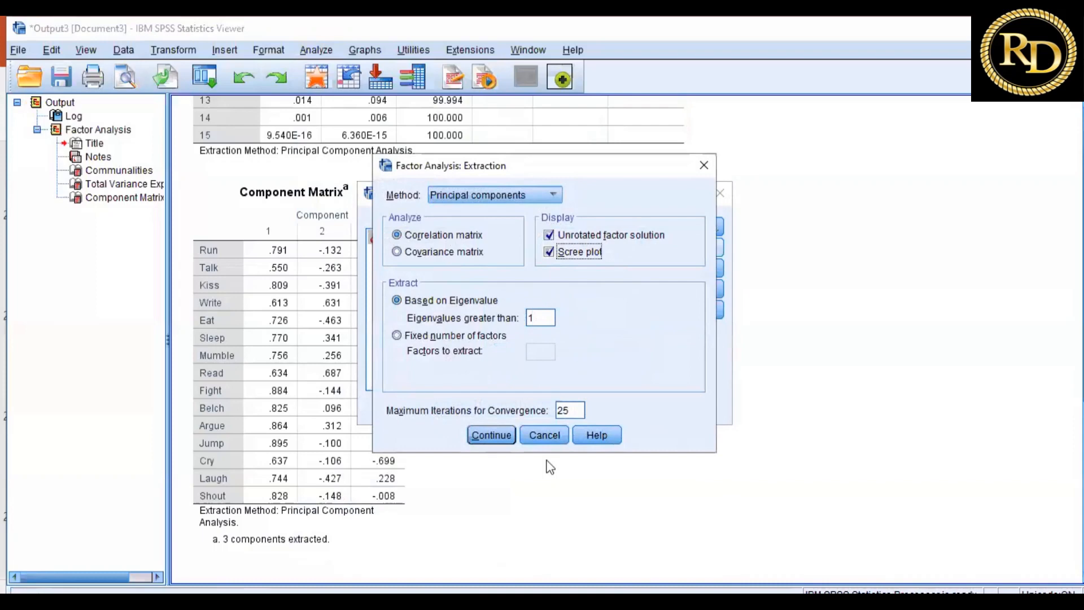
left_click(495, 432)
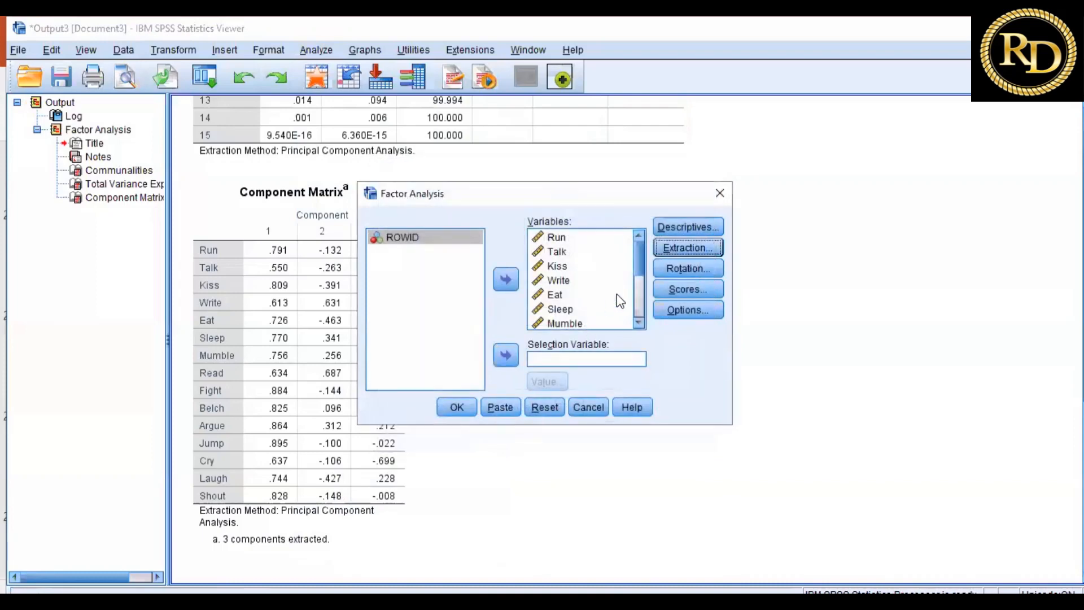
Review the rotation methods and the factor score saving options, discarding any changes made there.
left_click(687, 268)
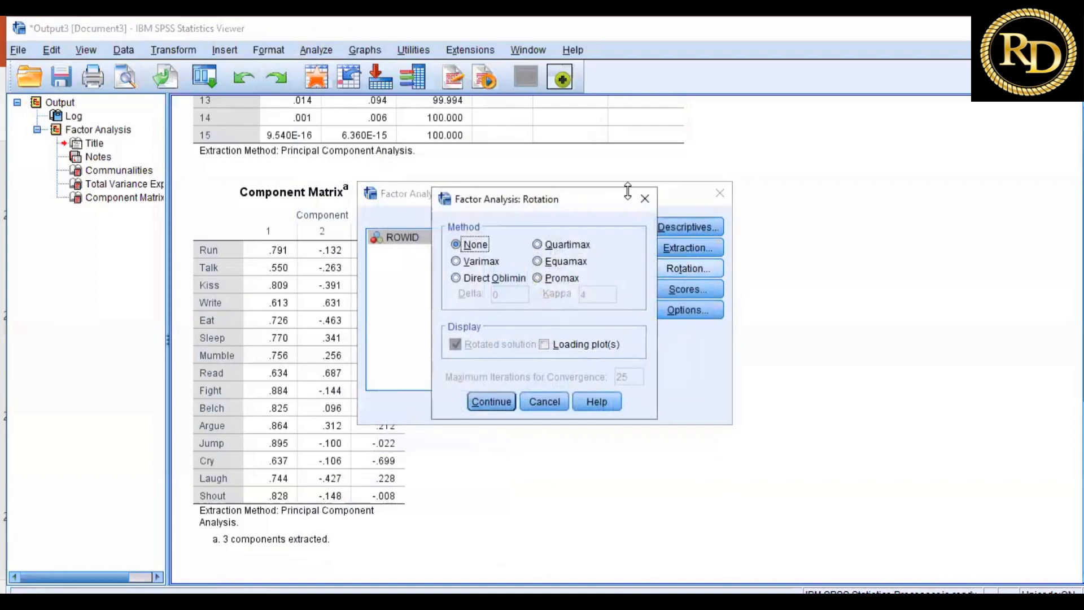
left_click(645, 201)
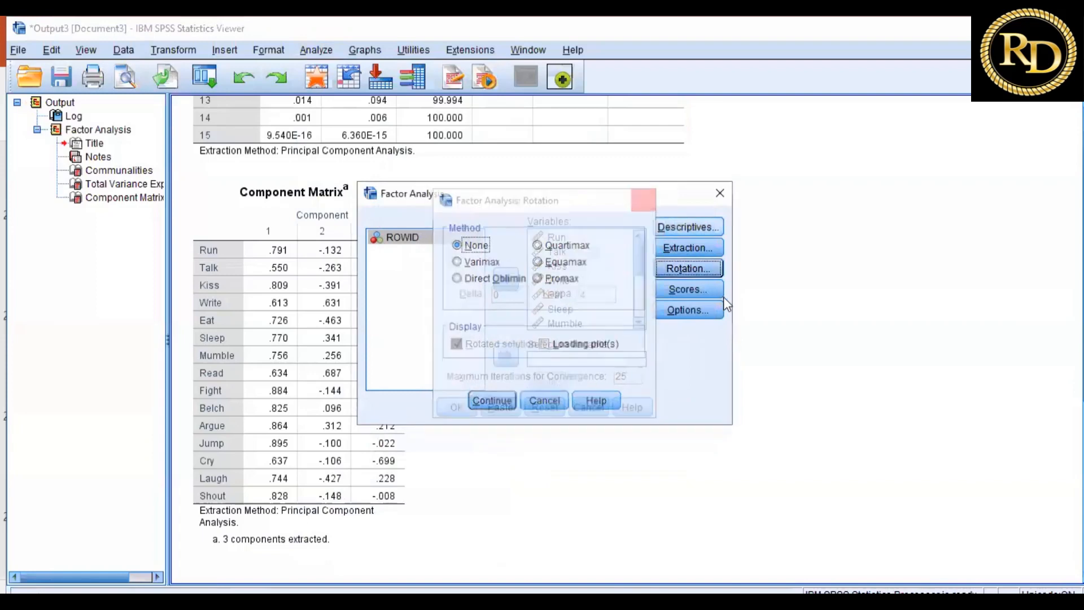
left_click(704, 290)
left_click(523, 254)
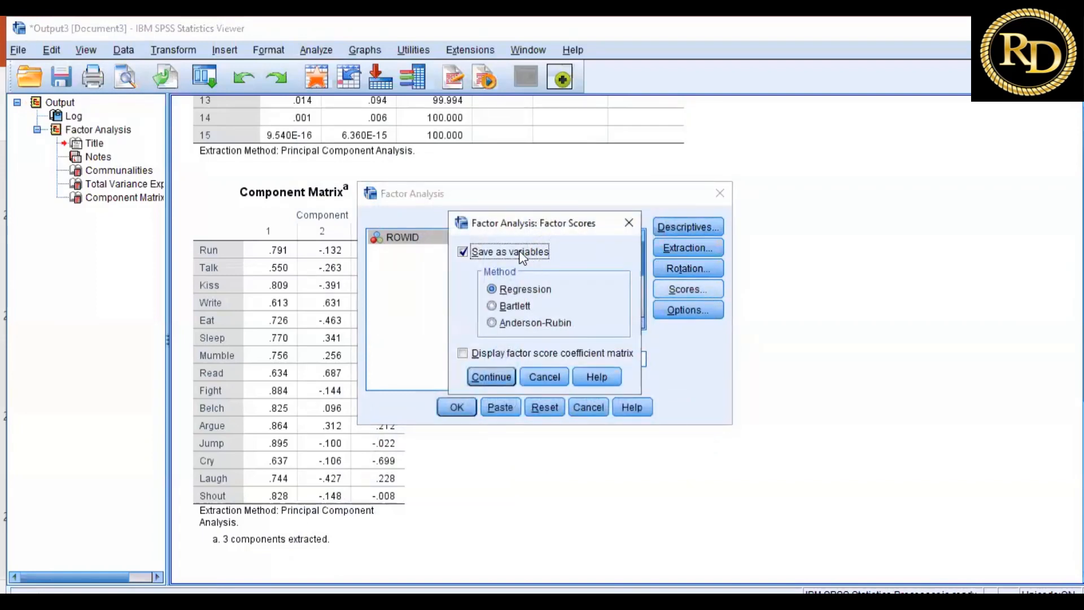
left_click(627, 223)
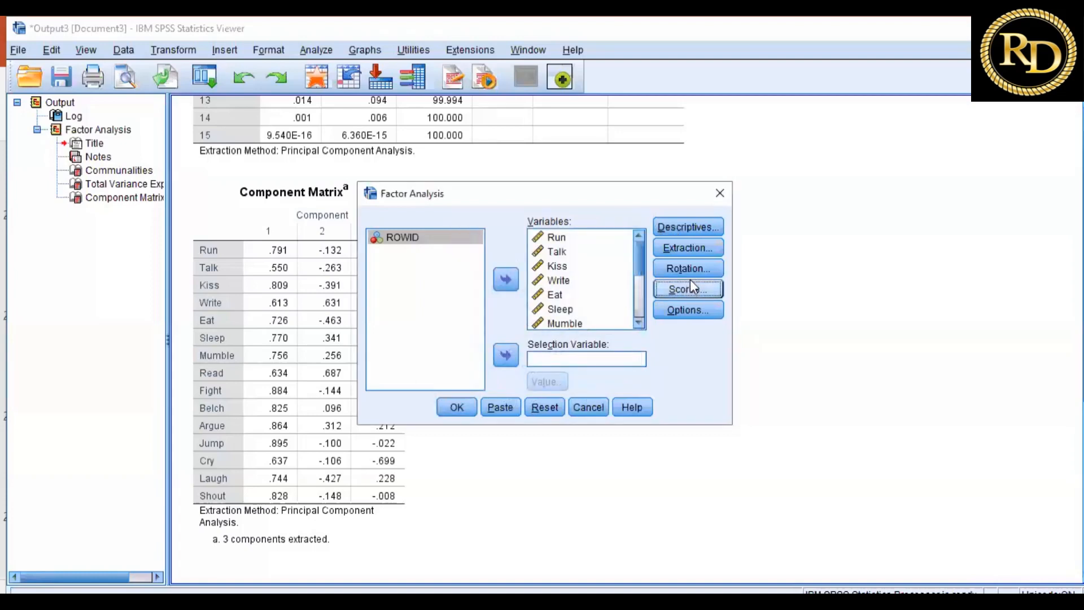
left_click(678, 290)
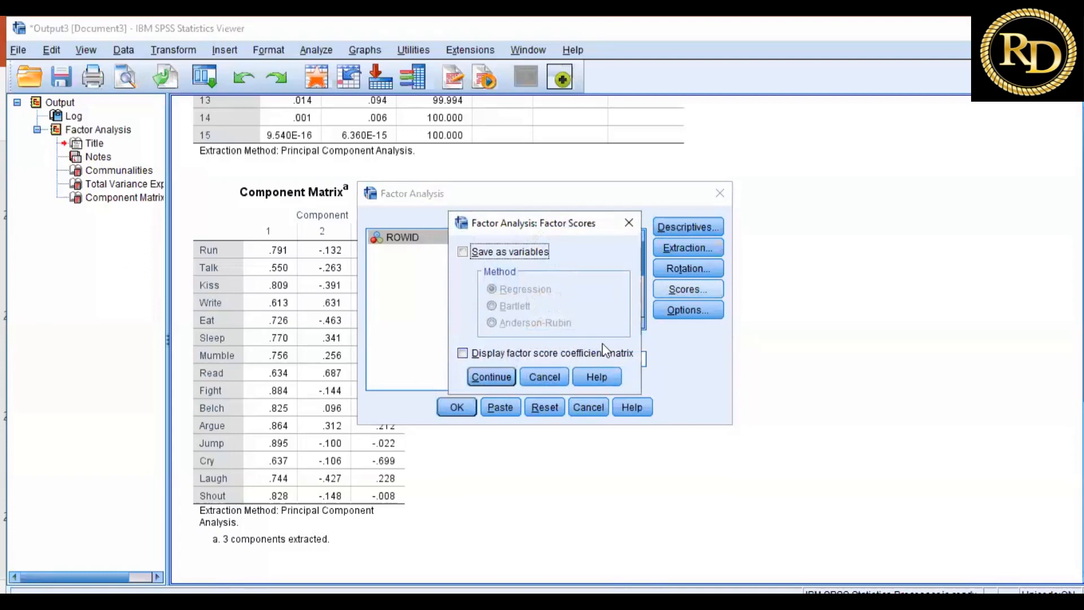
left_click(628, 221)
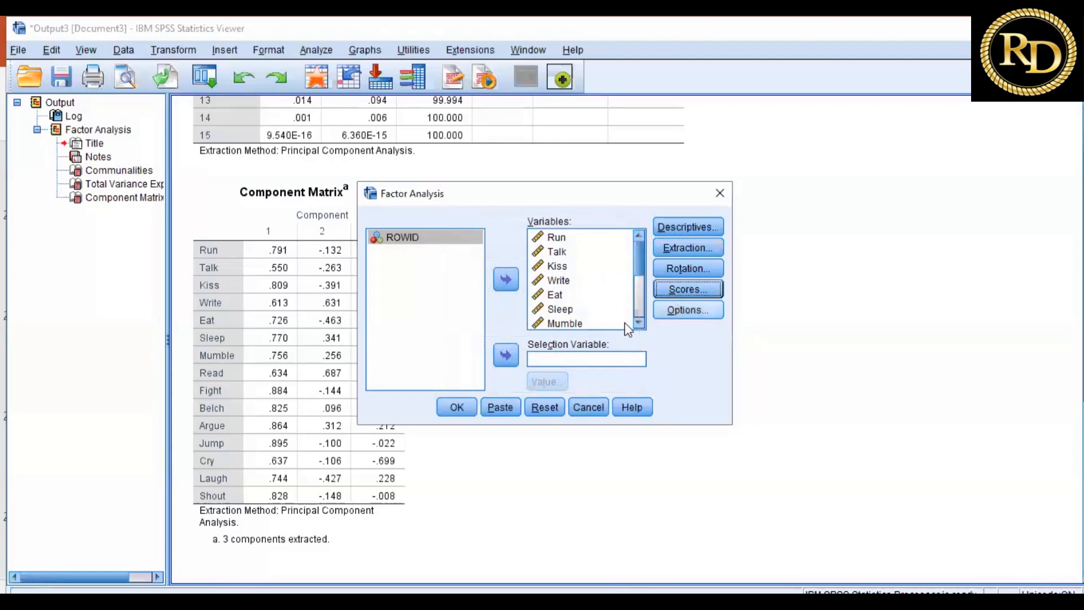
Run the factor analysis and examine the Descriptive Statistics table and the Correlation Matrix notes.
left_click(457, 407)
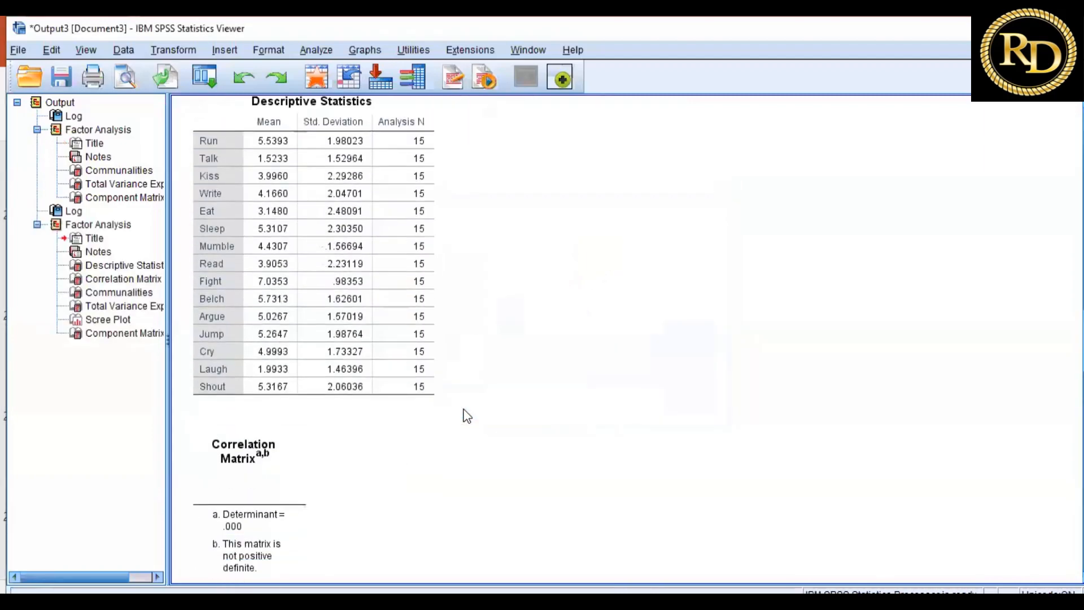
left_click(232, 286)
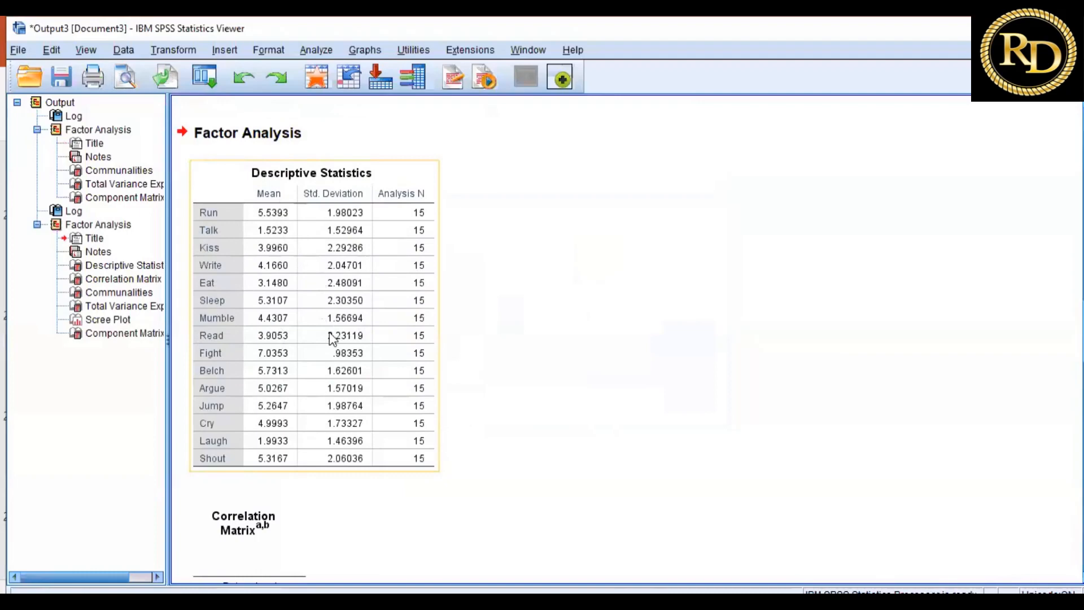
scroll(335, 383, "down", 3)
scroll(336, 383, "down", 2)
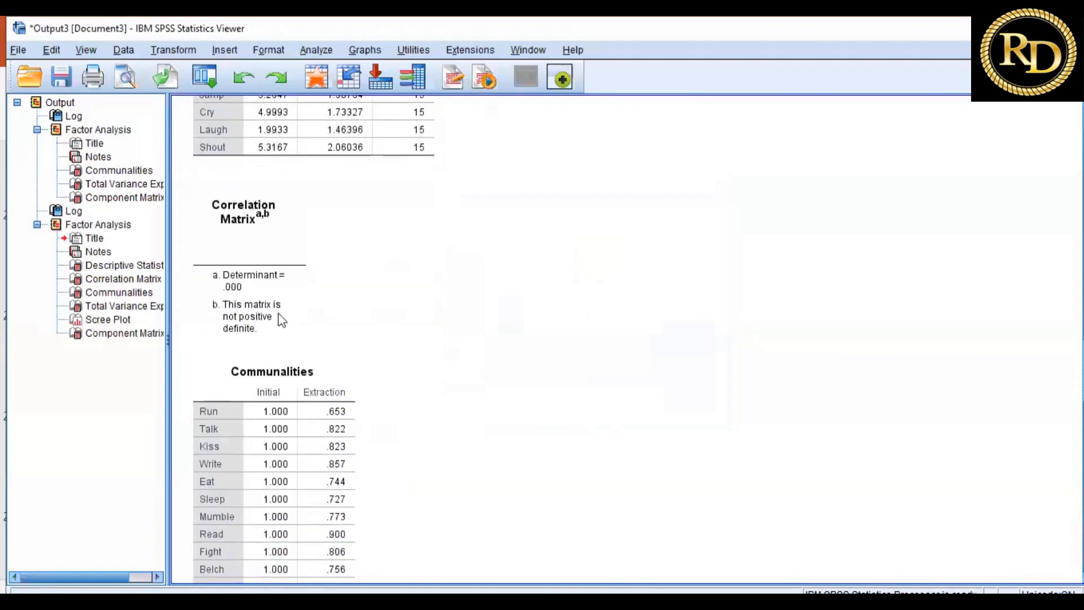
left_click(292, 289)
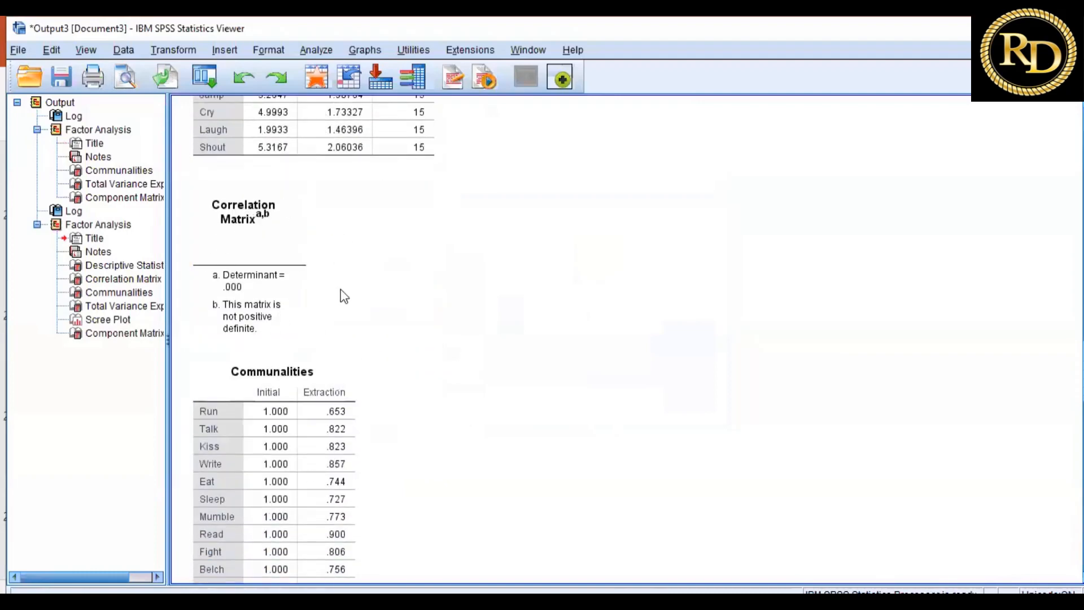
Examine the Communalities and Total Variance Explained tables of the second factor analysis.
scroll(340, 292, "down", 2)
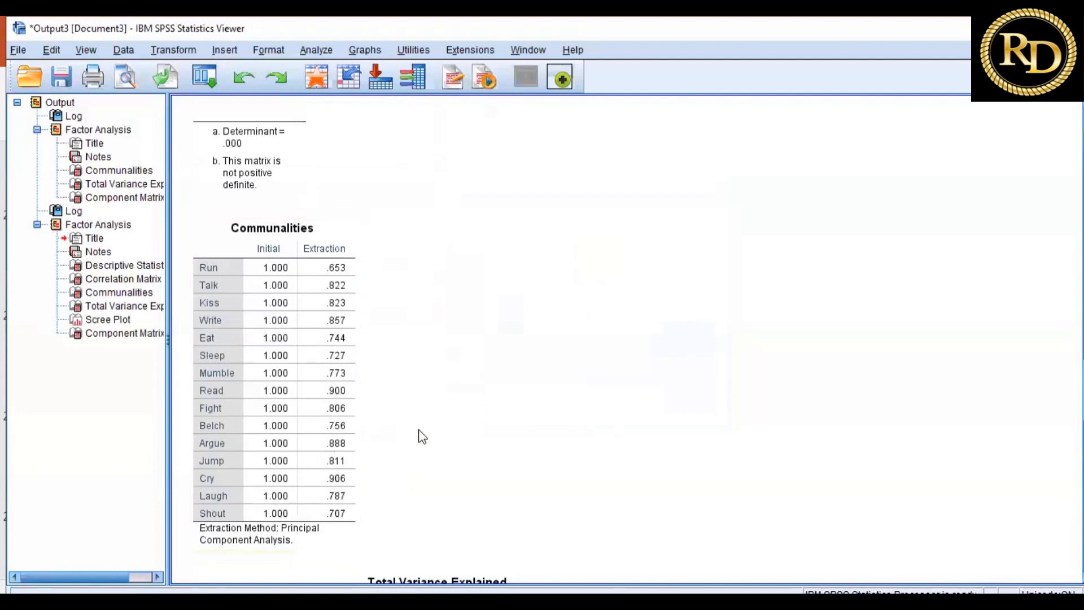
scroll(421, 436, "down", 2)
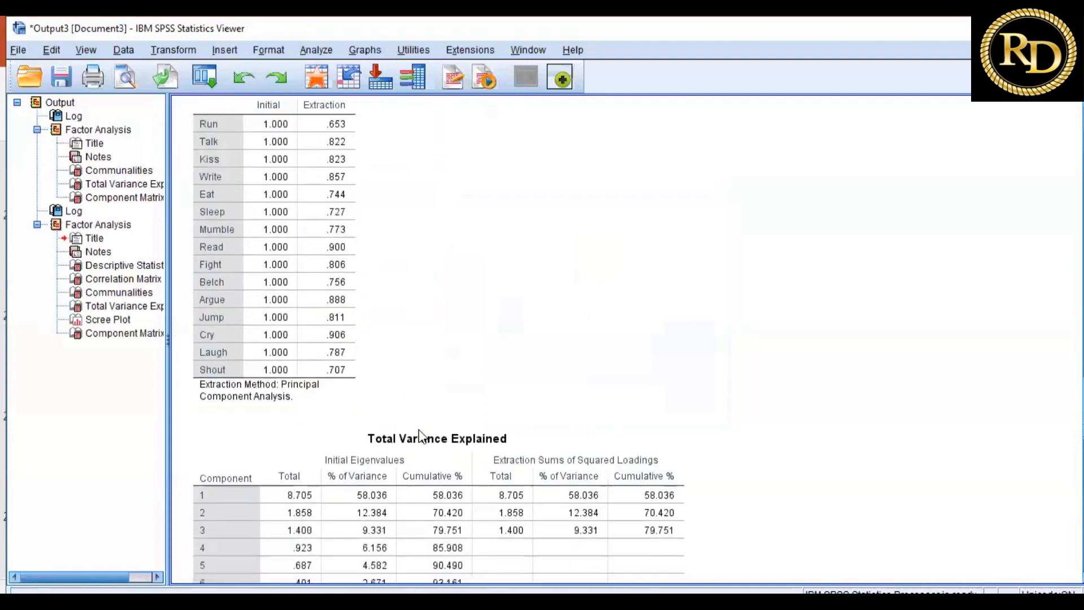
scroll(418, 361, "down", 2)
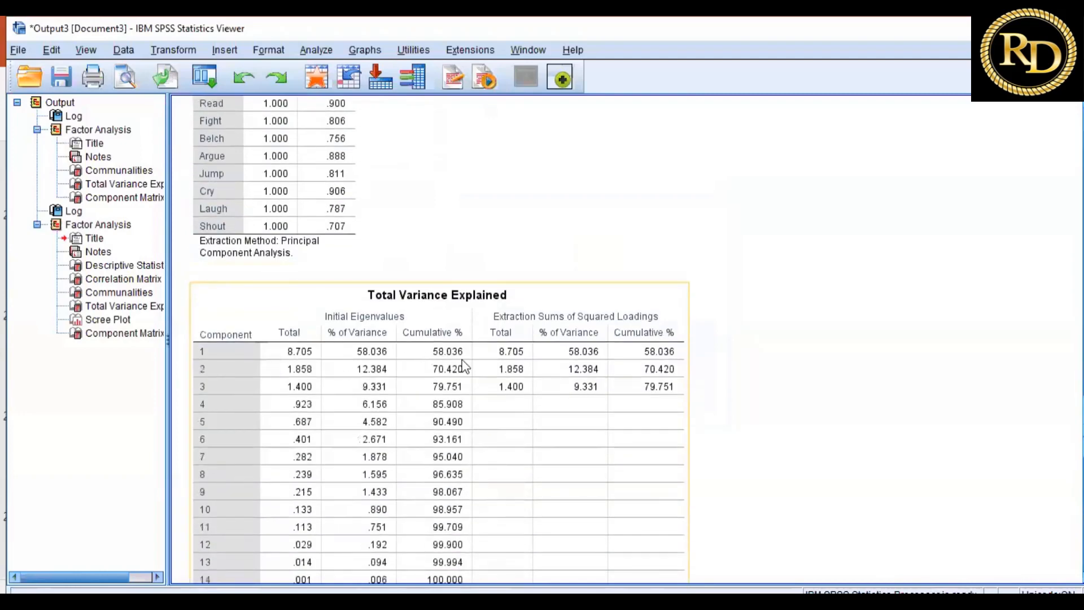
Examine the Scree Plot of eigenvalues by component number and the Component Matrix below it.
scroll(465, 357, "down", 4)
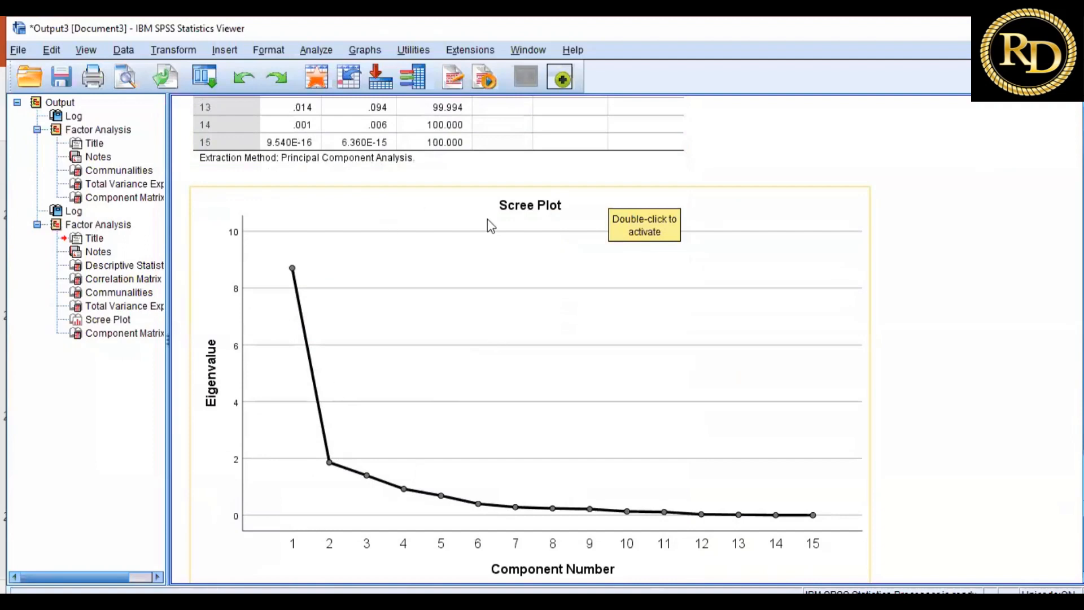
scroll(508, 286, "down", 1)
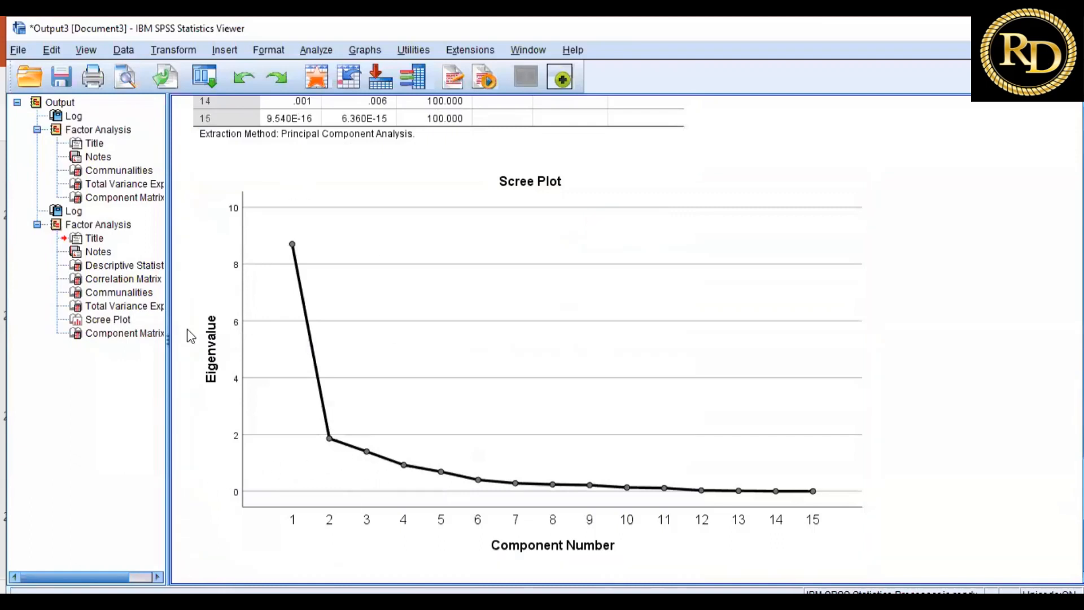
scroll(395, 480, "down", 5)
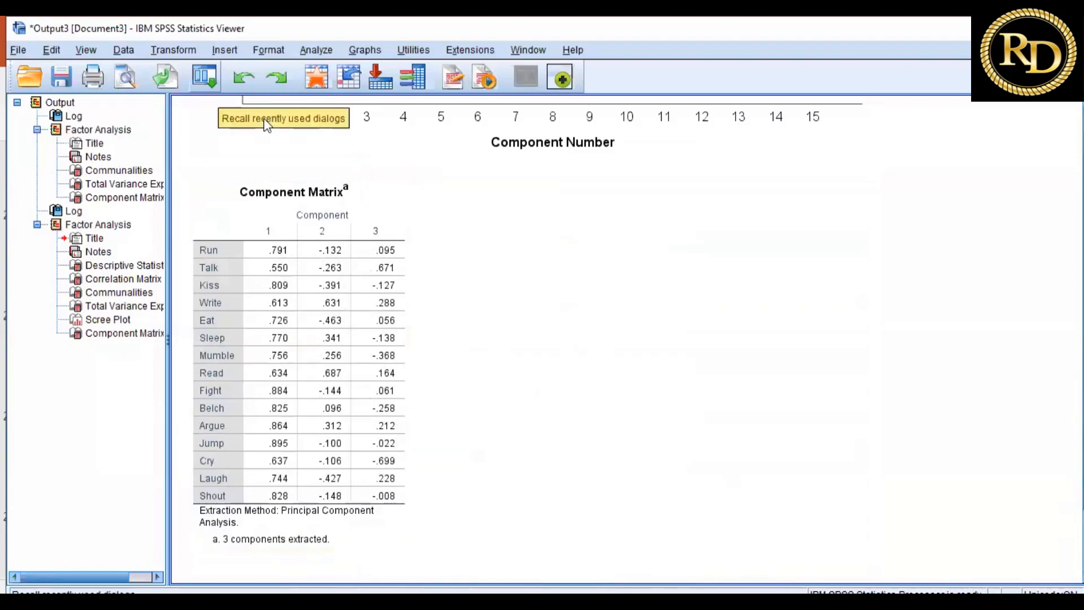
Rerun the factor analysis with Varimax rotation, displaying the rotated solution and loading plots.
left_click(204, 78)
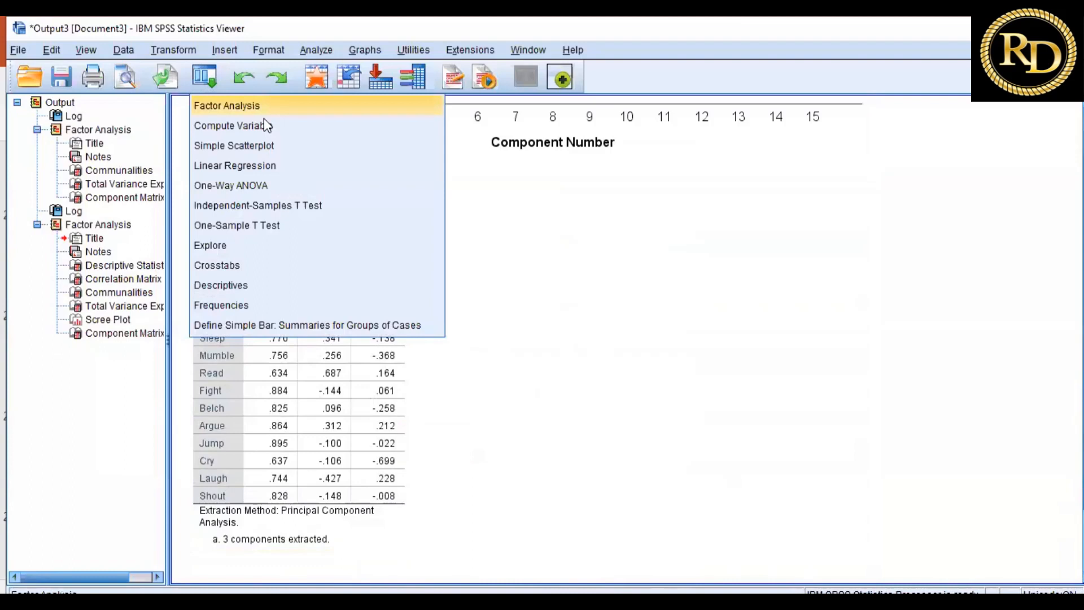
left_click(263, 116)
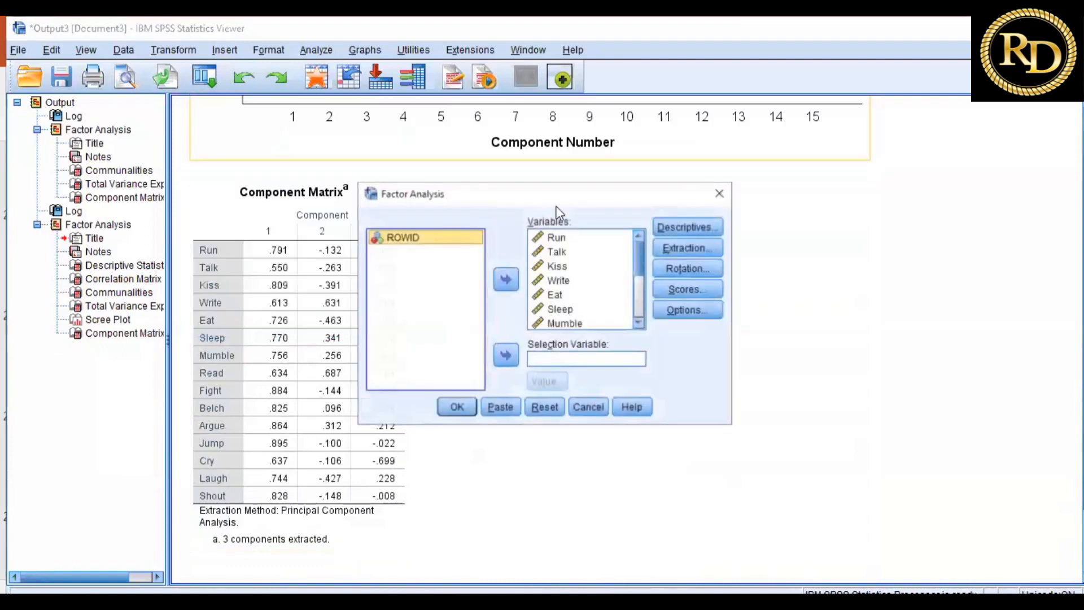
left_click(706, 267)
left_click(483, 262)
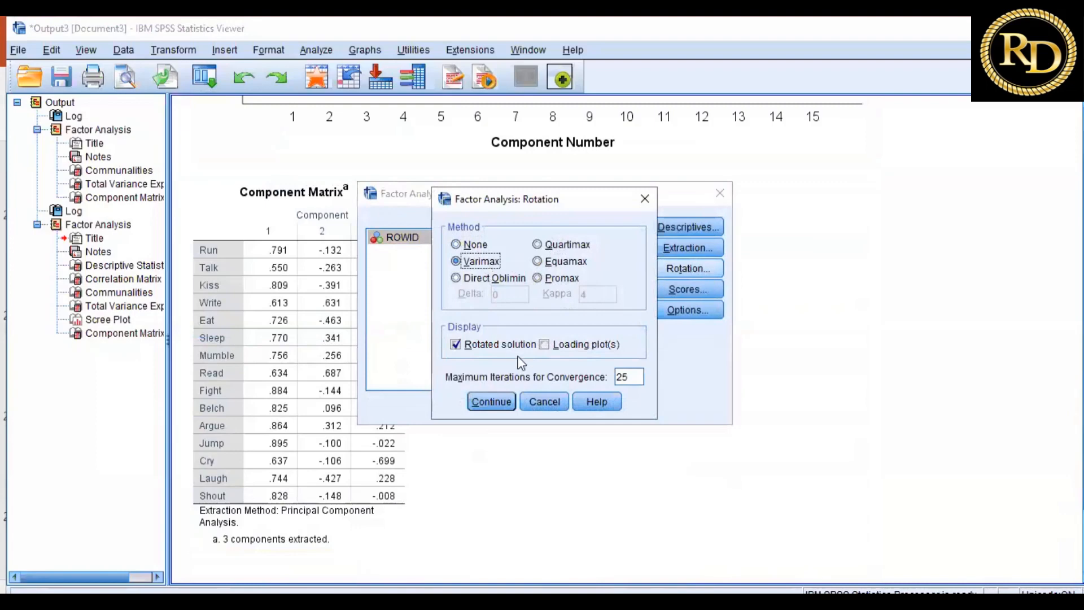
left_click(566, 343)
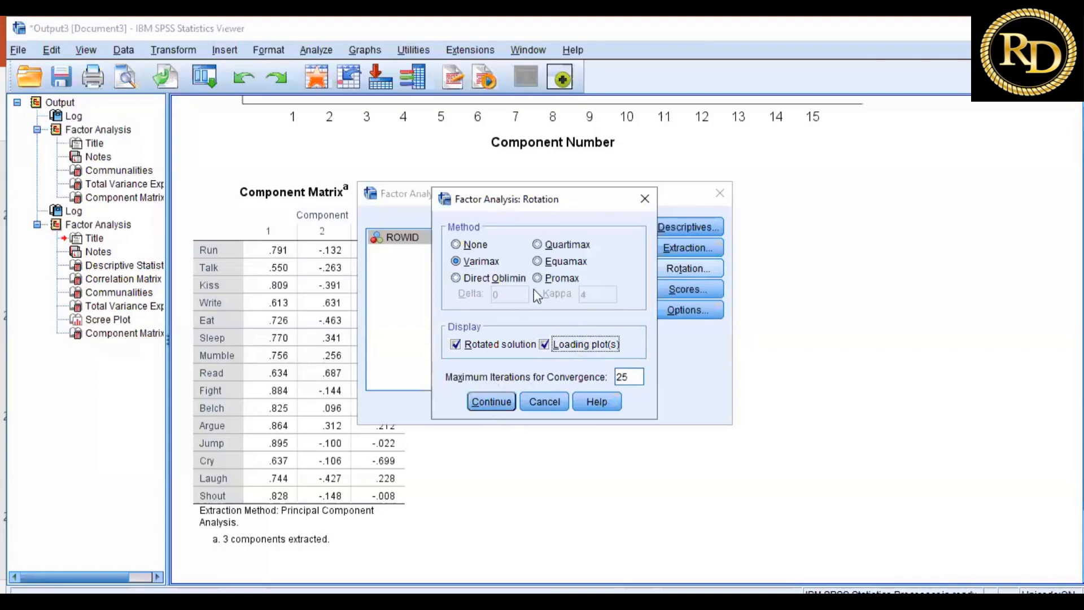
left_click(491, 402)
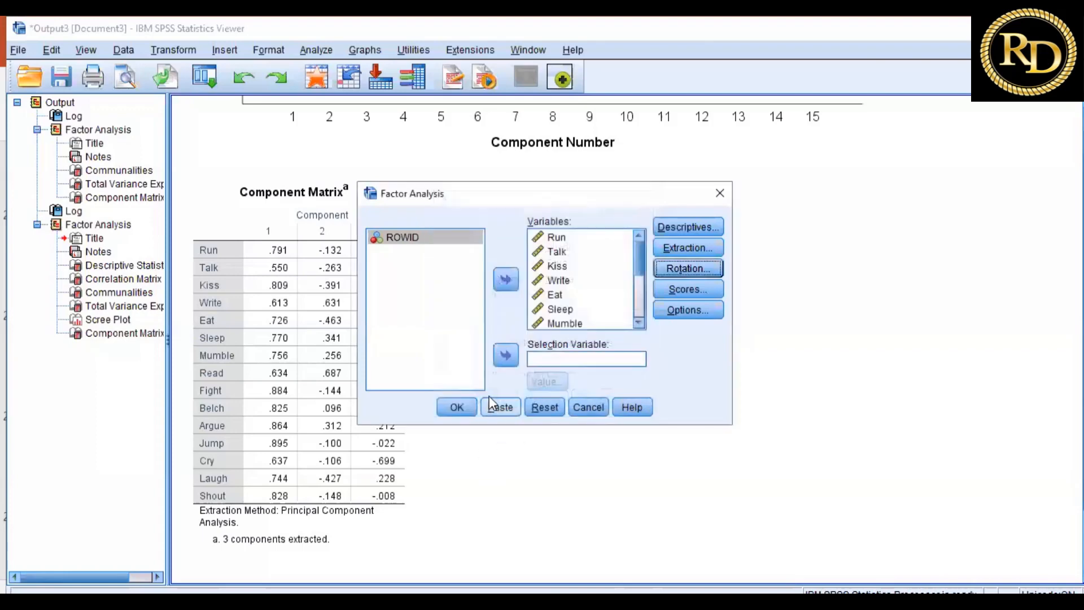
left_click(457, 407)
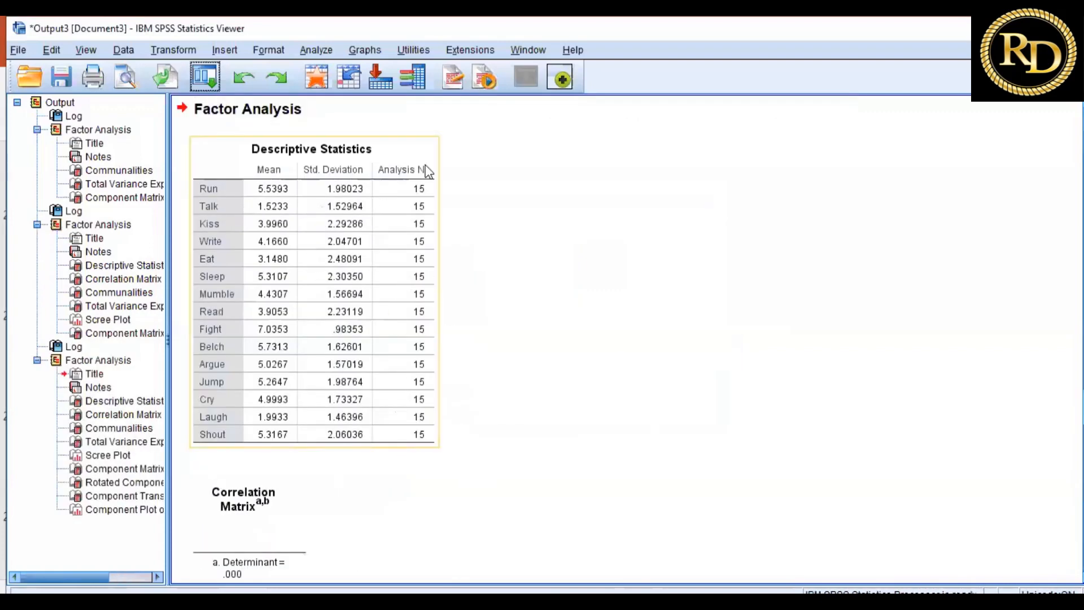
Examine the Communalities and Total Variance Explained tables of the Varimax-rotated factor analysis, including the rotation sums of squared loadings.
scroll(344, 336, "down", 2)
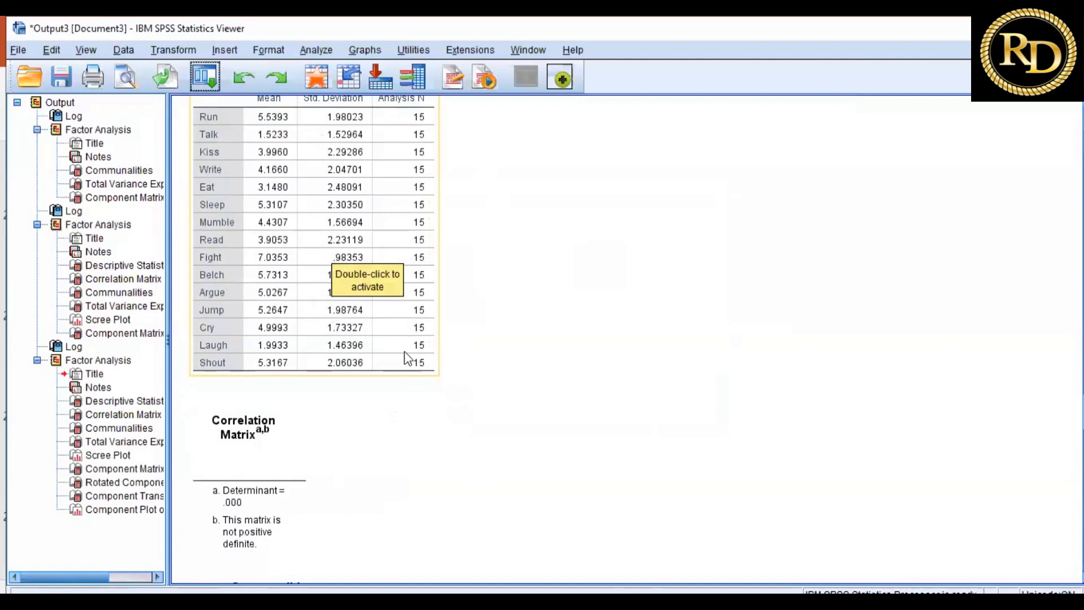
scroll(399, 371, "down", 3)
scroll(399, 371, "down", 3)
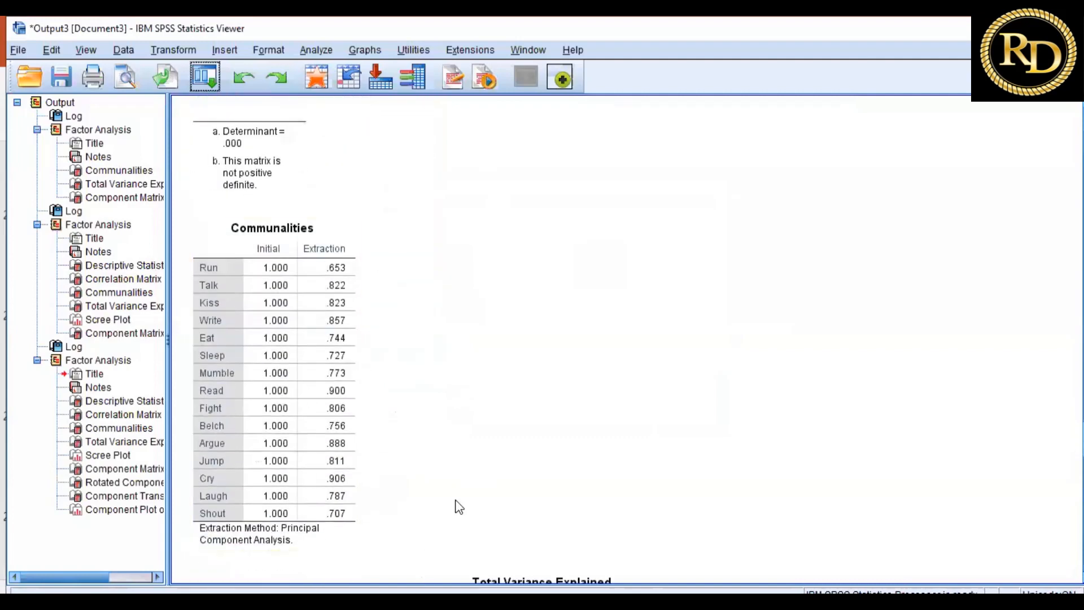
scroll(384, 494, "down", 3)
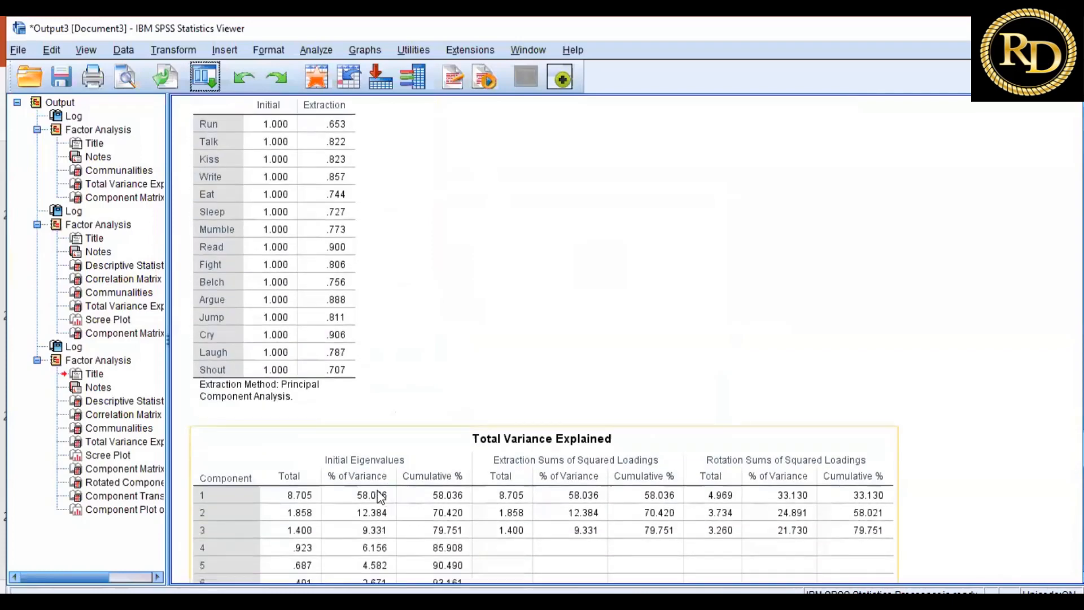
scroll(347, 446, "down", 2)
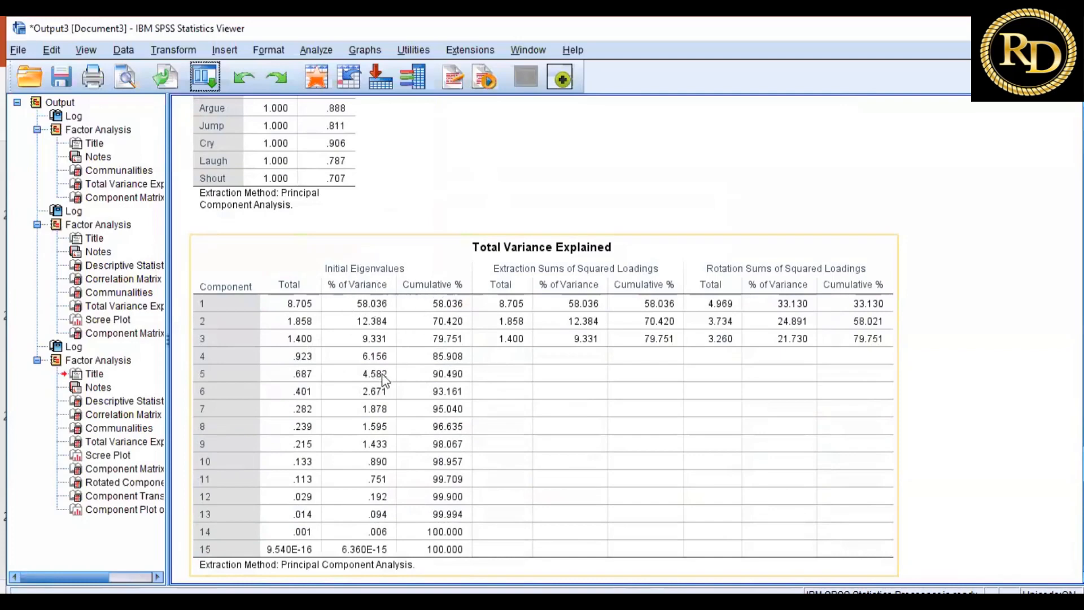
scroll(445, 290, "down", 4)
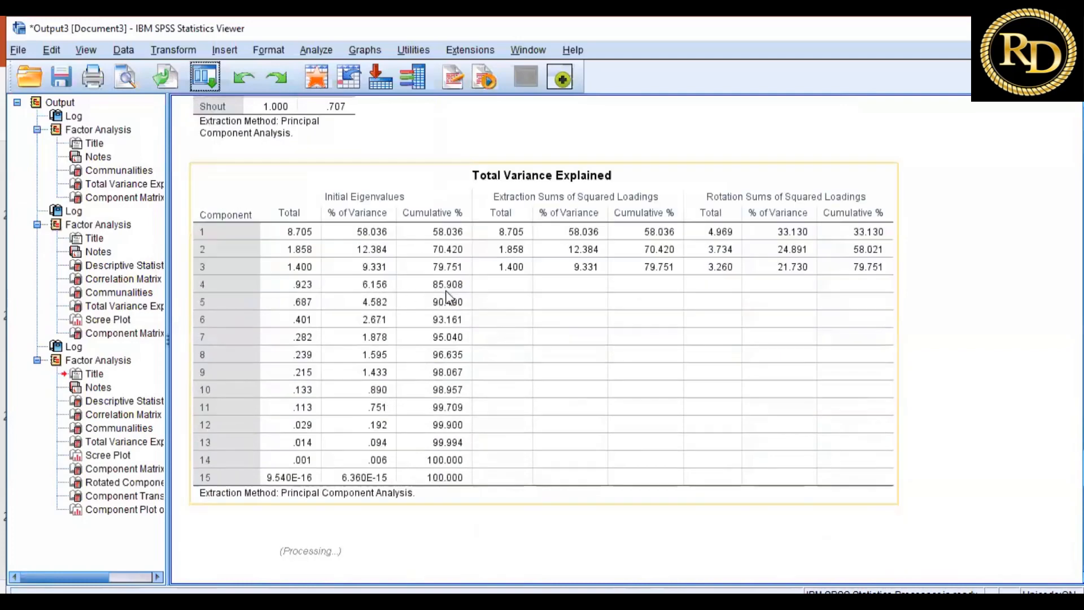
Examine the Scree Plot and the unrotated Component Matrix of the third factor analysis.
scroll(421, 314, "down", 3)
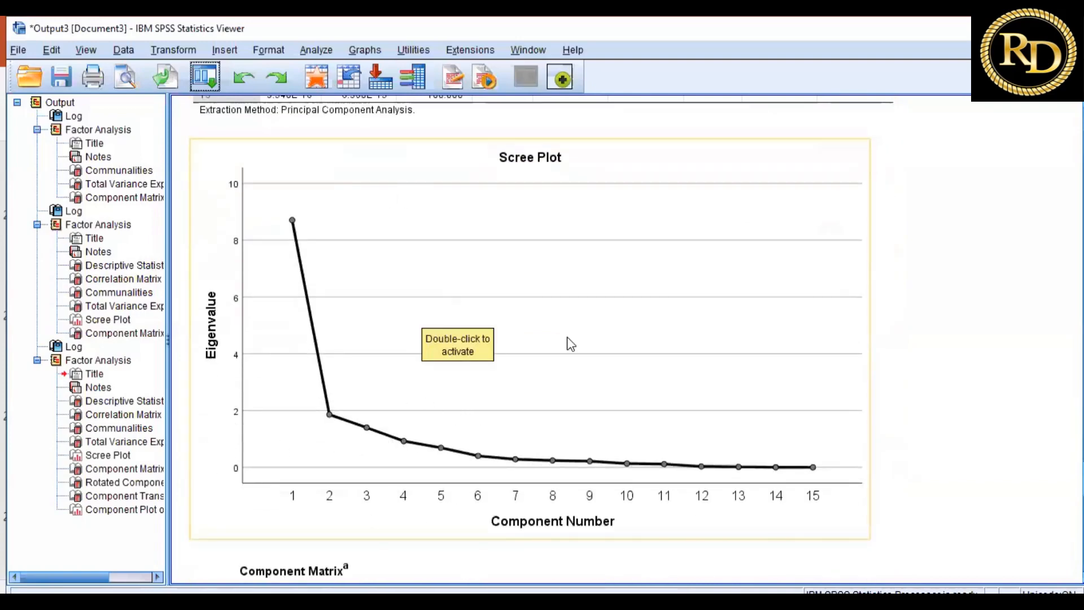
scroll(567, 337, "down", 3)
scroll(489, 342, "down", 3)
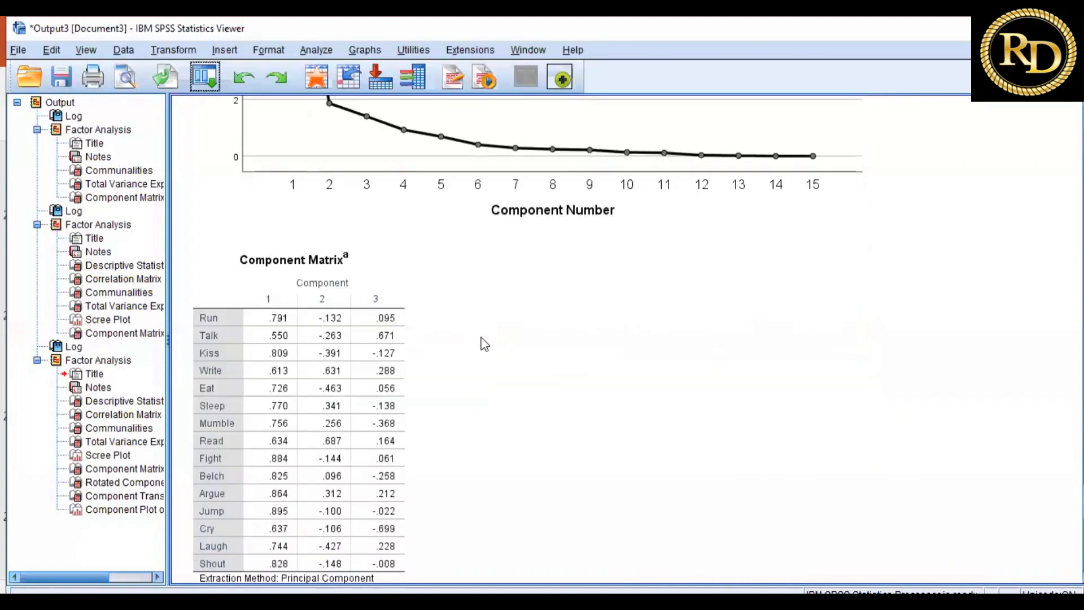
scroll(416, 371, "down", 1)
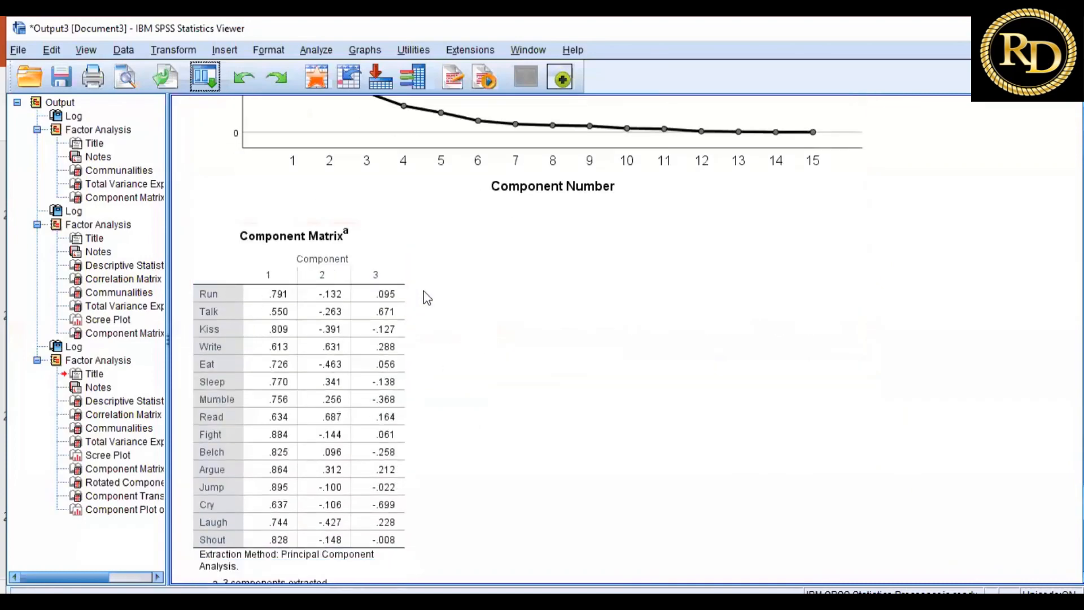
scroll(479, 338, "down", 2)
left_click(314, 242)
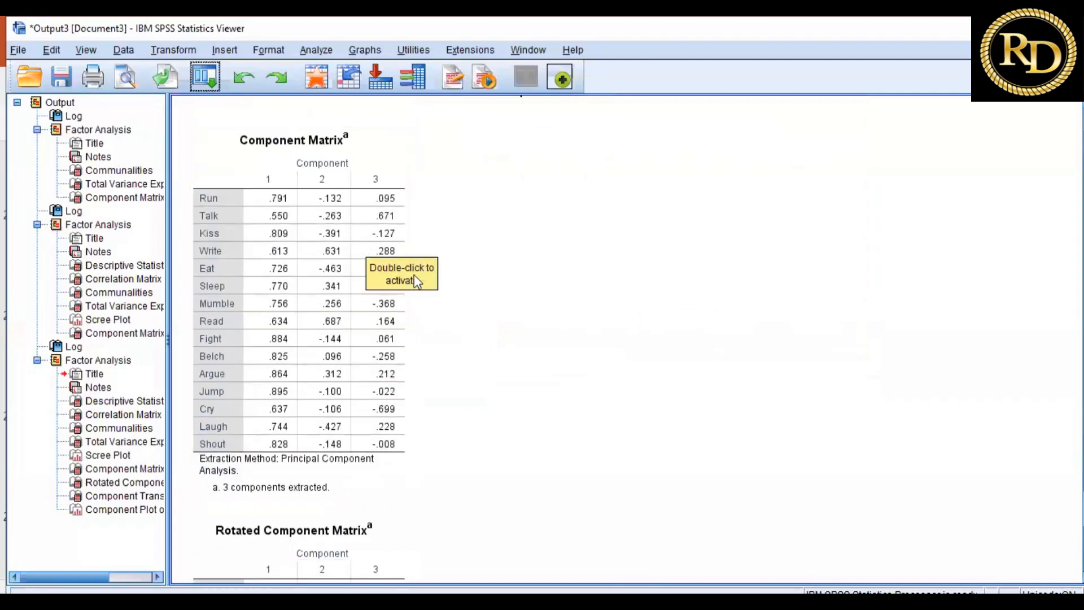
Compare the unrotated Component Matrix with the Rotated Component Matrix and read each variable's loadings on the three components.
scroll(414, 276, "down", 3)
scroll(415, 275, "down", 3)
scroll(362, 274, "down", 1)
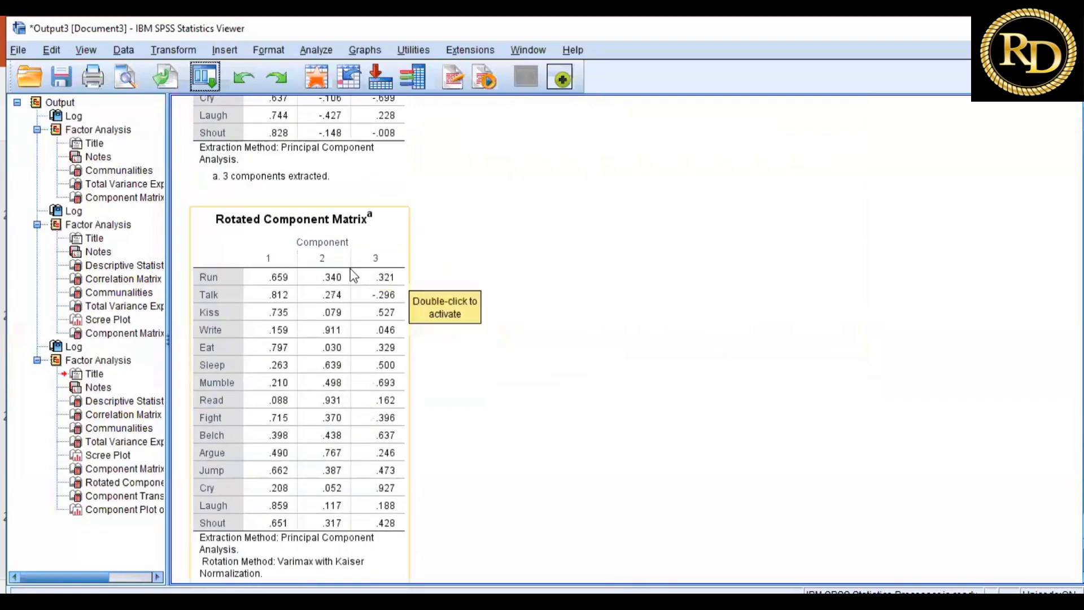
scroll(392, 225, "up", 4)
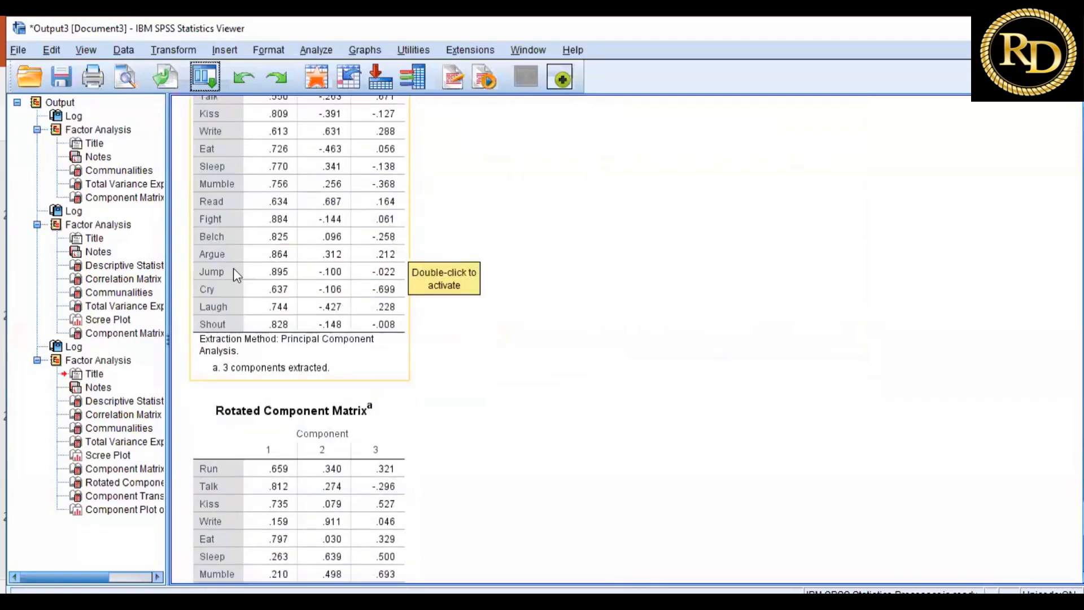
scroll(382, 282, "down", 6)
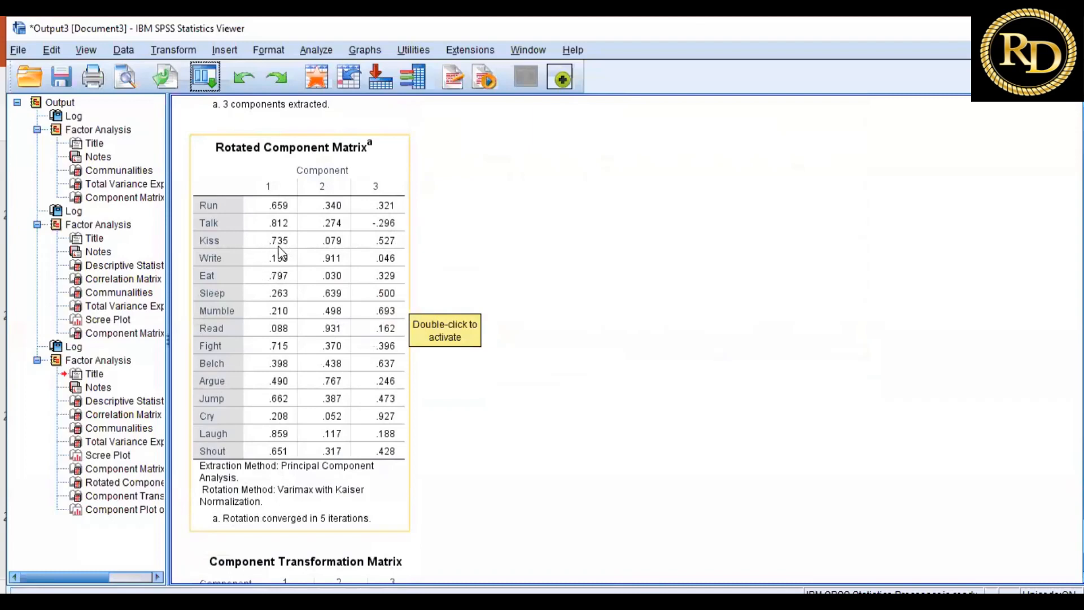
scroll(285, 274, "down", 1)
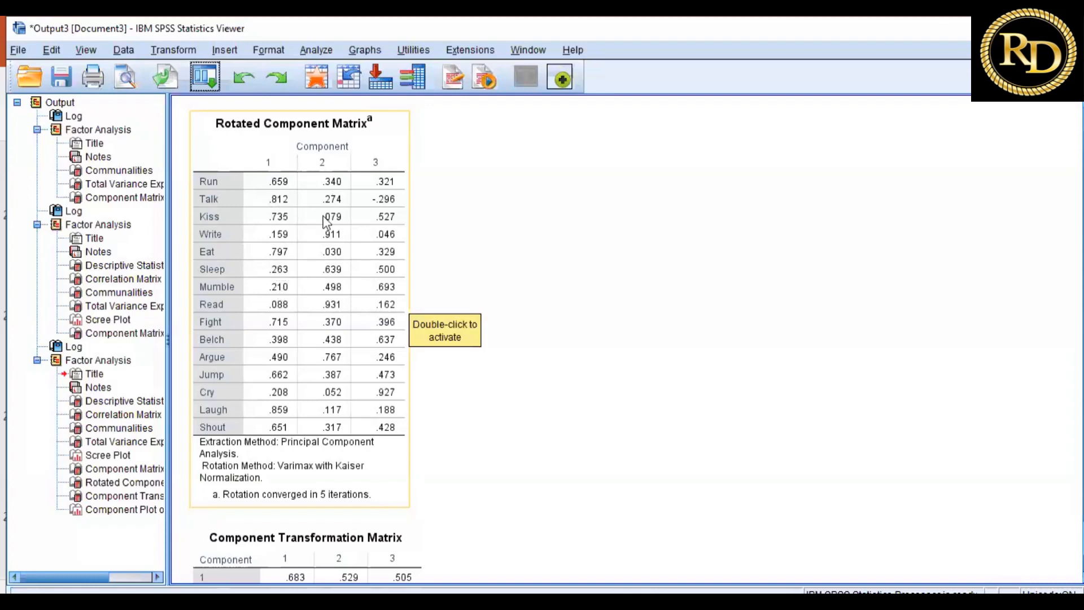
scroll(297, 351, "down", 1)
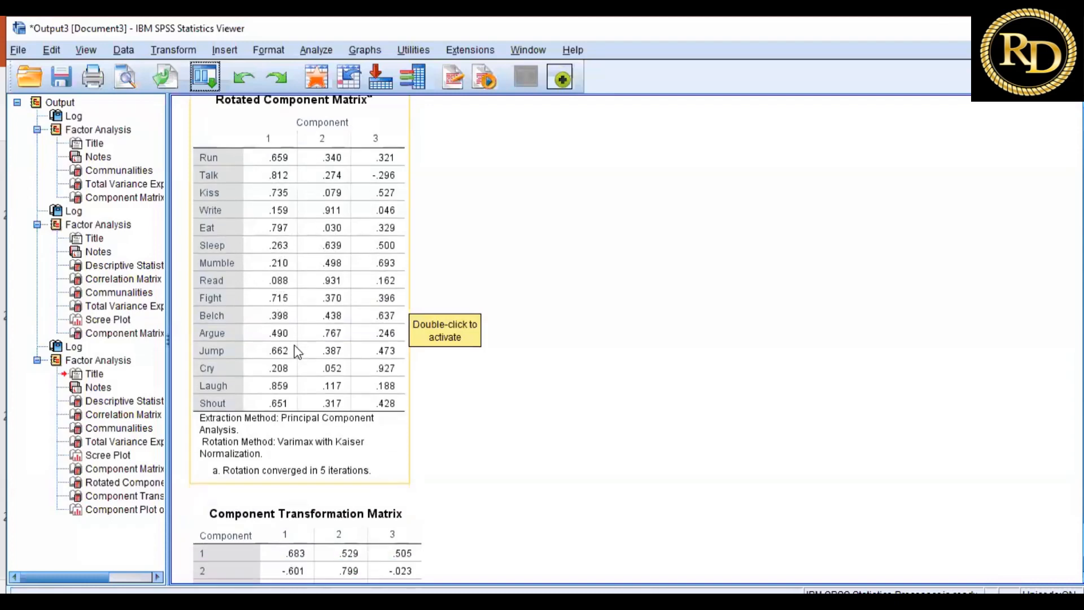
Examine the Component Transformation Matrix and the Component Plot in Rotated Space.
scroll(383, 354, "down", 7)
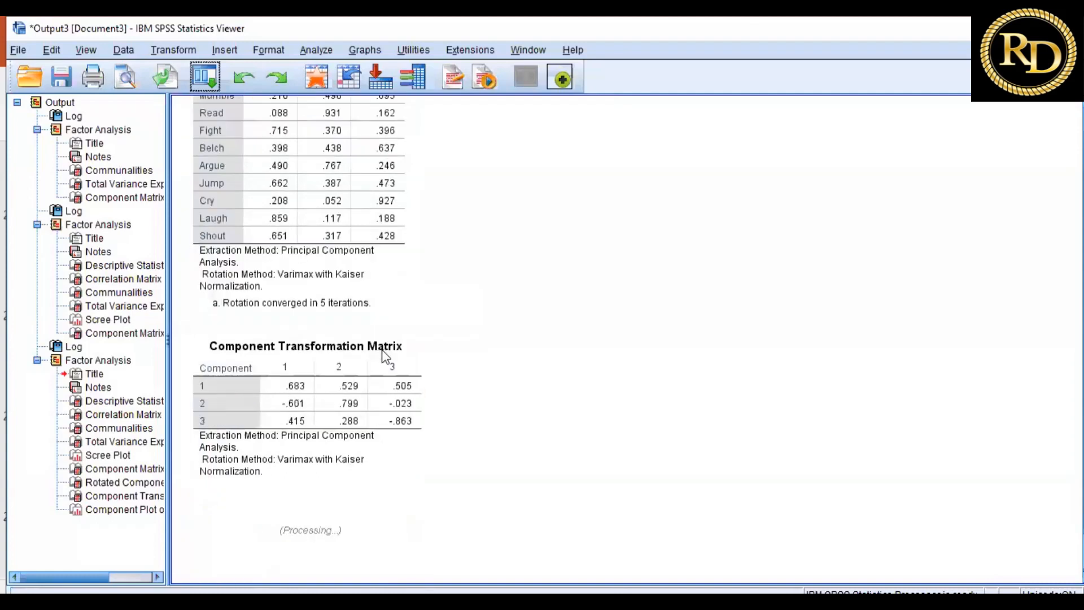
scroll(395, 388, "down", 2)
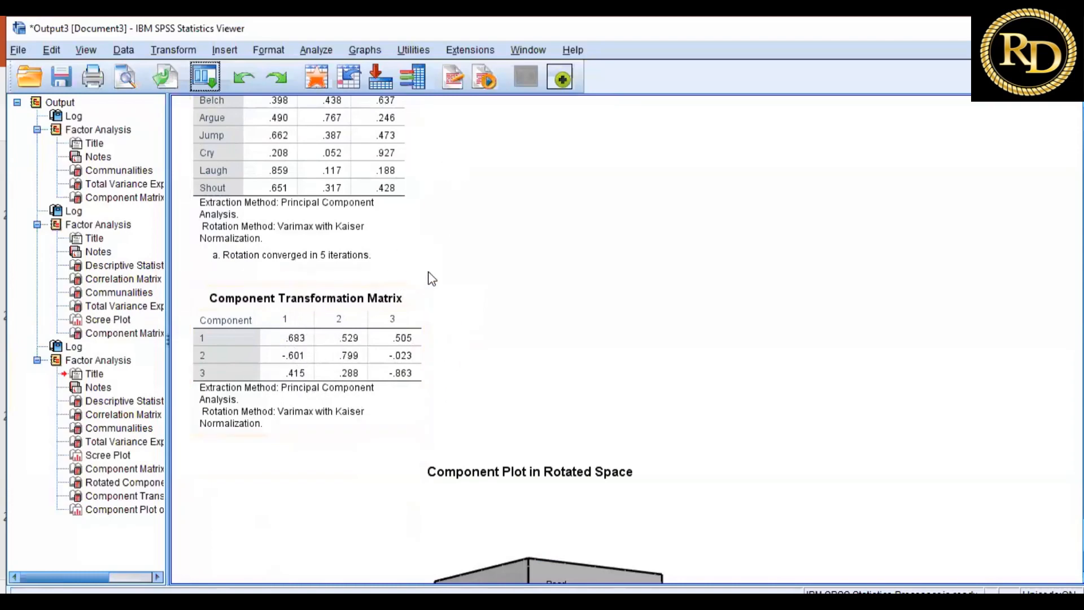
scroll(374, 360, "down", 5)
scroll(379, 386, "down", 2)
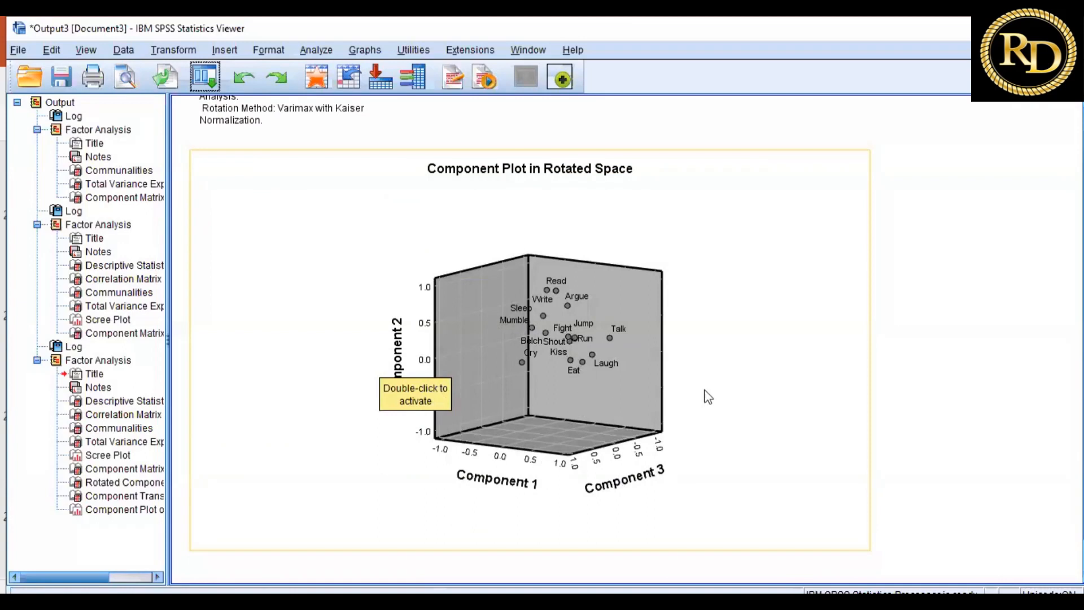
scroll(707, 397, "up", 3)
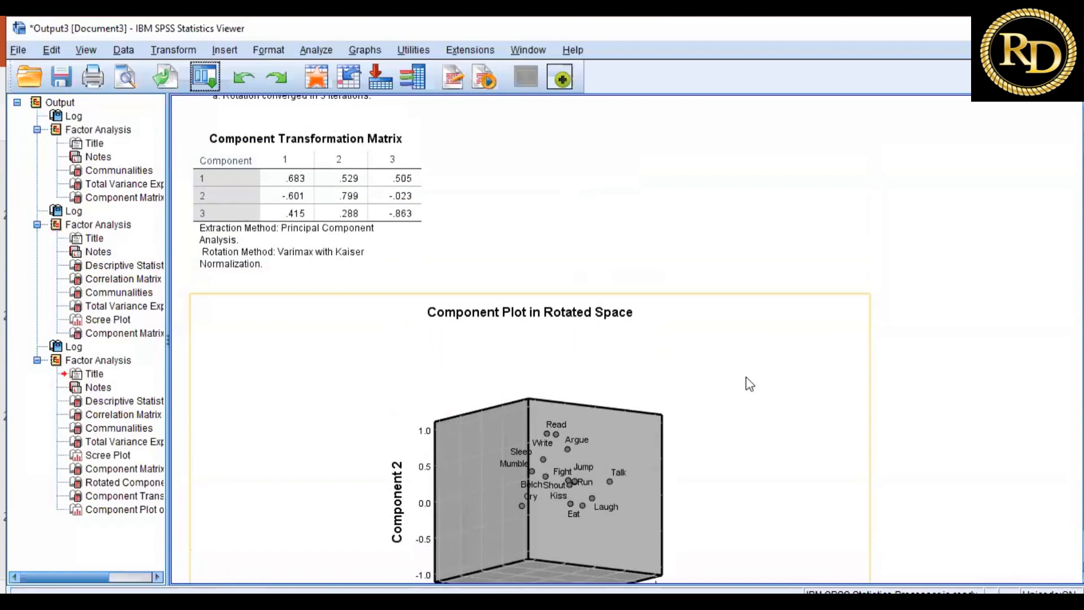
scroll(702, 259, "up", 1)
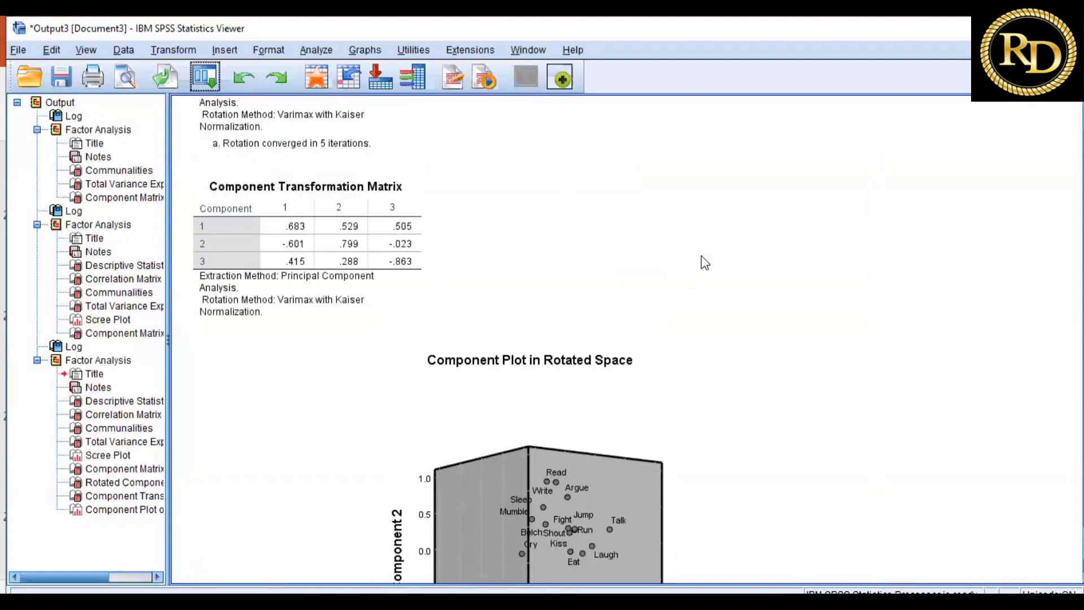
Review the rotated analysis output again from the Rotated Component Matrix back to Communalities, ending at the Component Plot in Rotated Space.
scroll(701, 259, "up", 7)
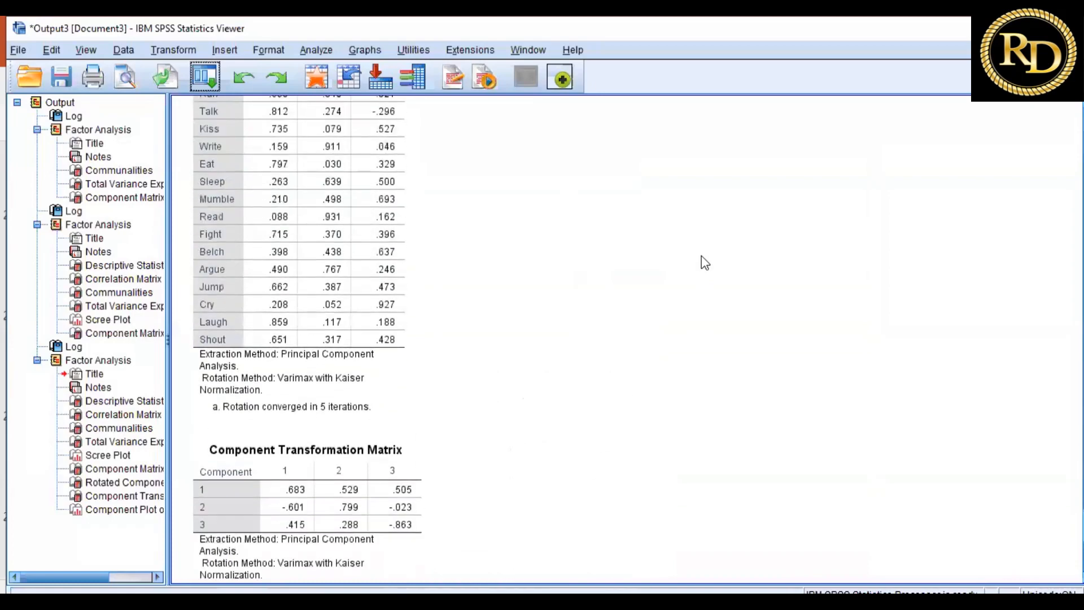
left_click(271, 226)
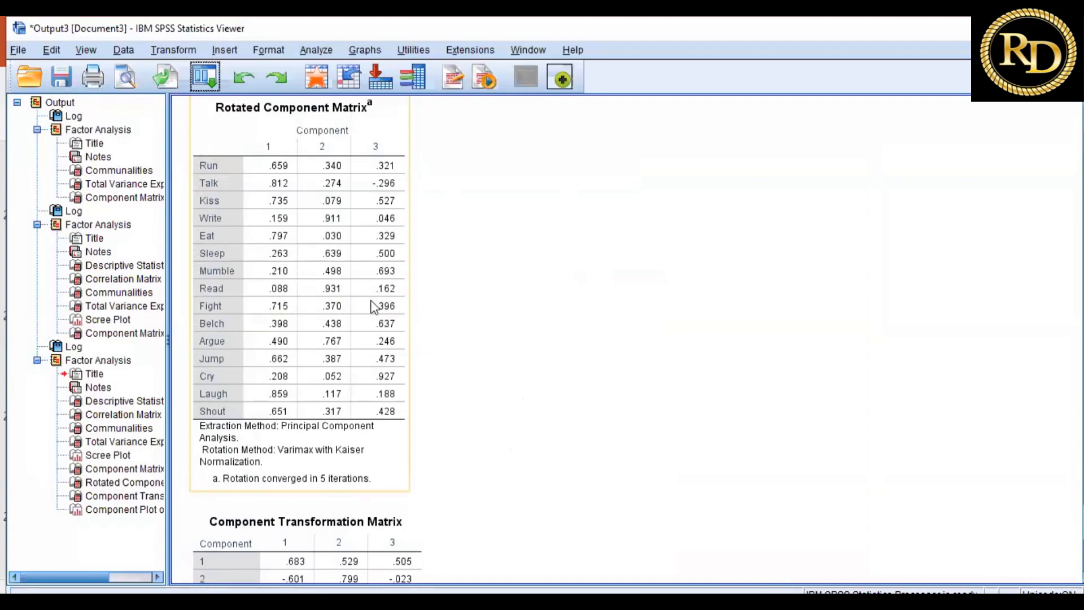
scroll(373, 306, "up", 5)
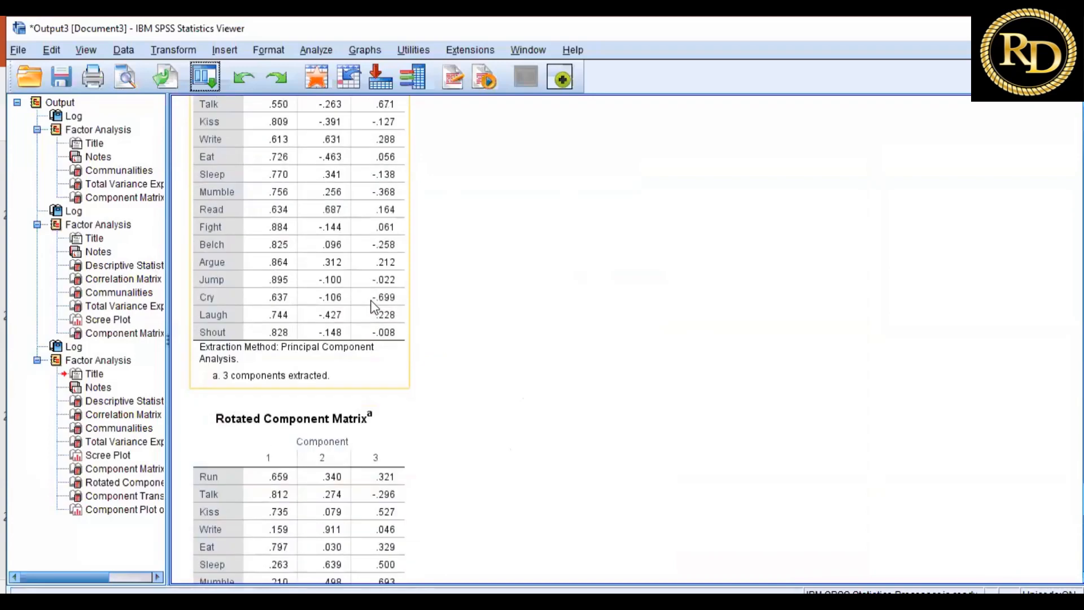
scroll(384, 262, "up", 12)
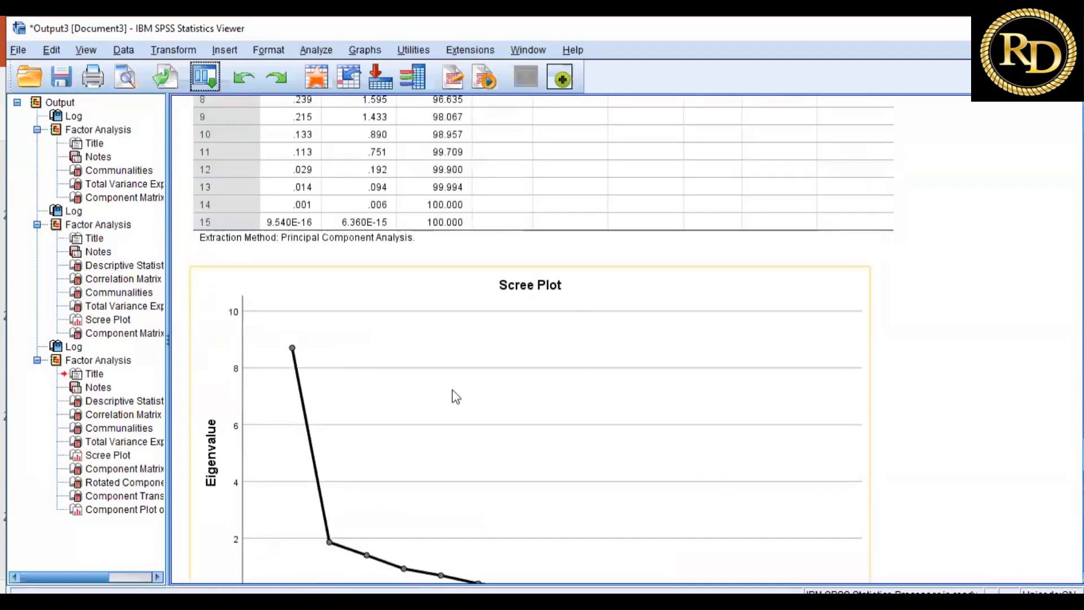
scroll(672, 217, "up", 10)
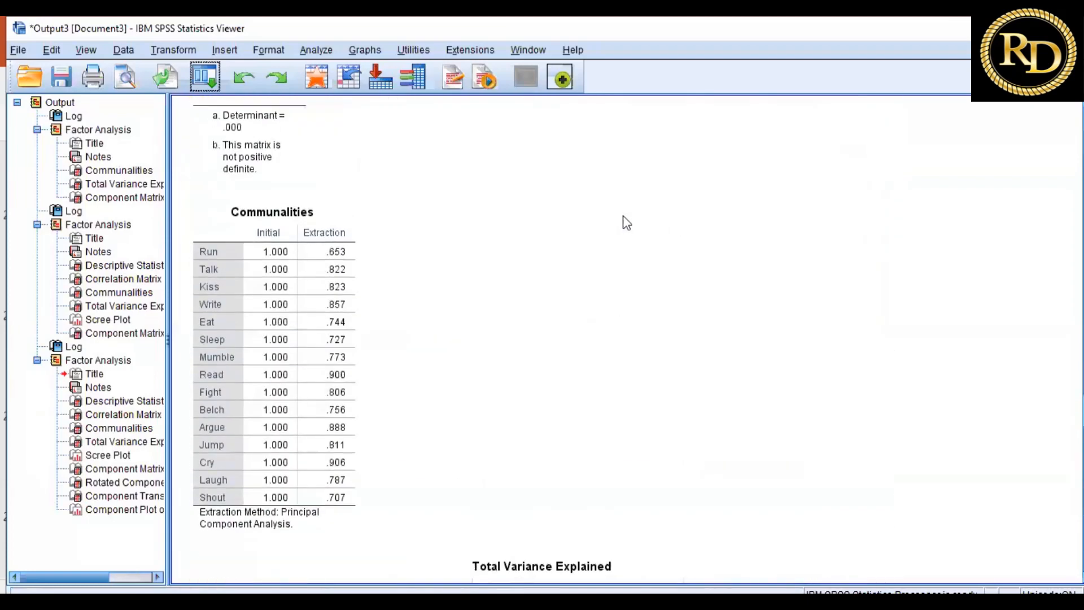
scroll(680, 303, "down", 20)
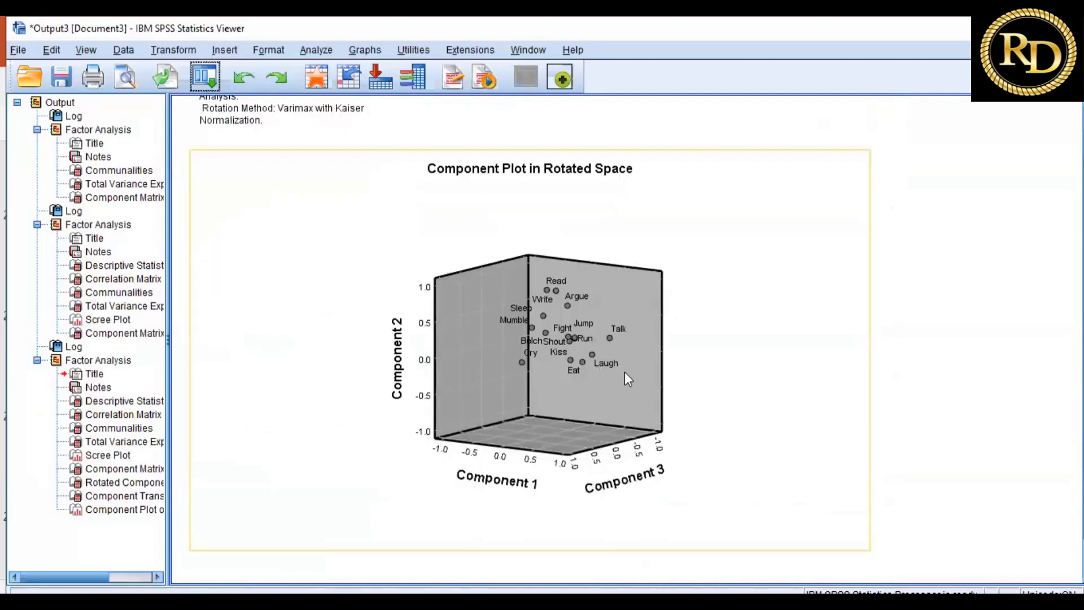